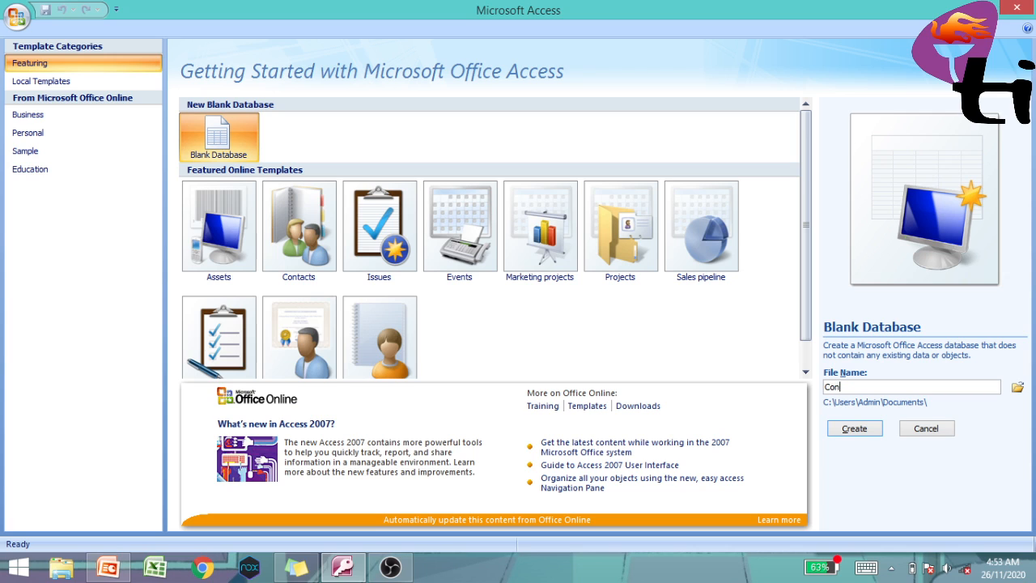
# - Create a blank database named Contoh and switch its new table to Design View
pyautogui.write('oh')
pyautogui.click(852, 431)
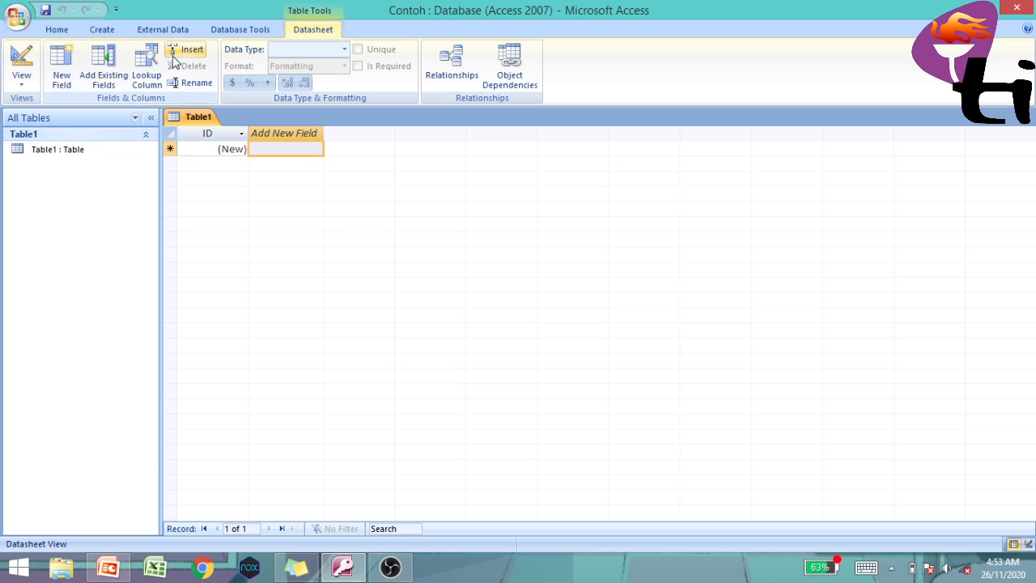
pyautogui.click(22, 76)
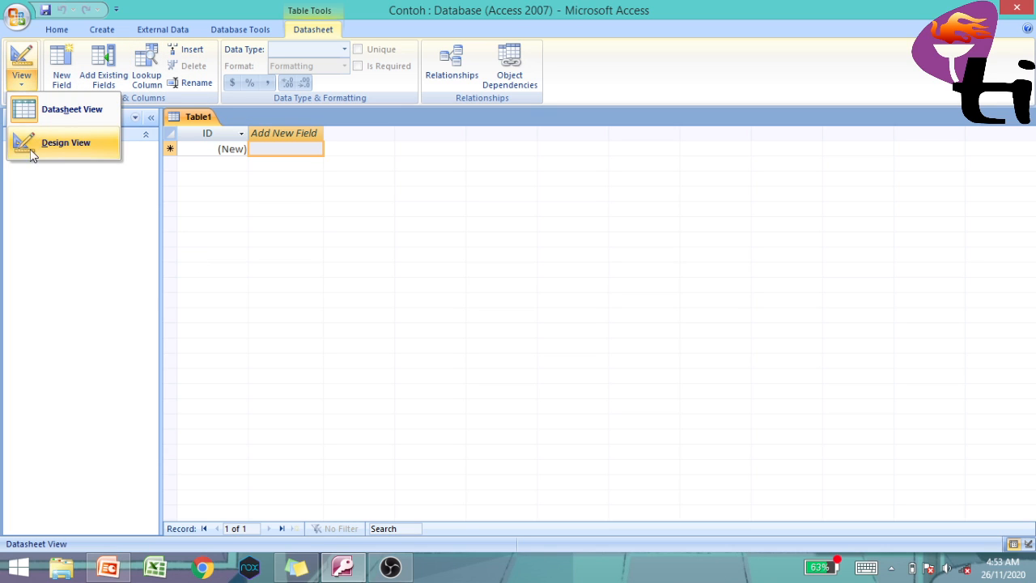
pyautogui.click(67, 143)
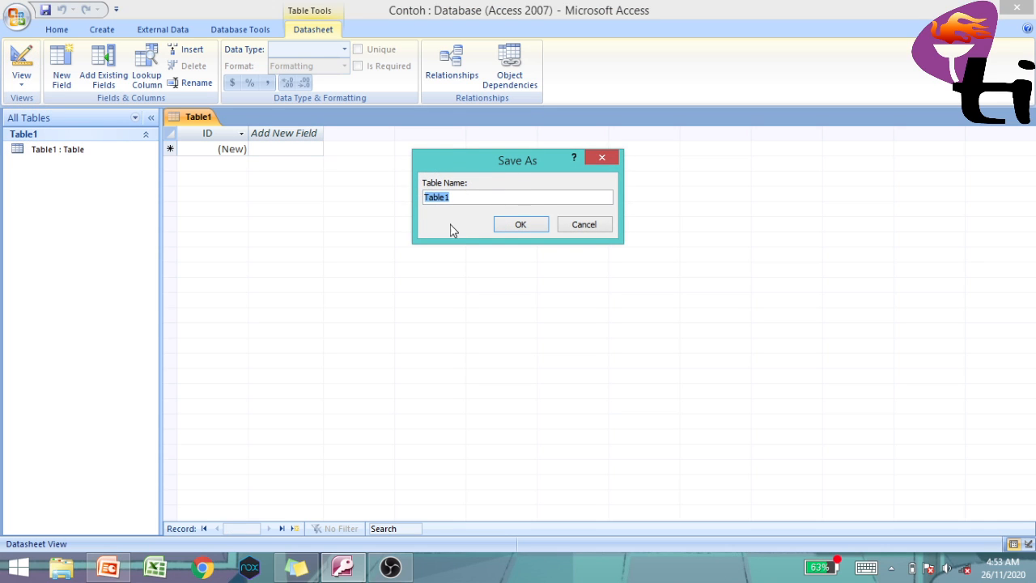
# - Save the new table under the name data_mhs
pyautogui.click(479, 198)
pyautogui.press('BackSpace')
pyautogui.press('BackSpace')
pyautogui.press('BackSpace')
pyautogui.press('BackSpace')
pyautogui.press('BackSpace')
pyautogui.press('BackSpace')
pyautogui.write('data')
pyautogui.click(528, 229)
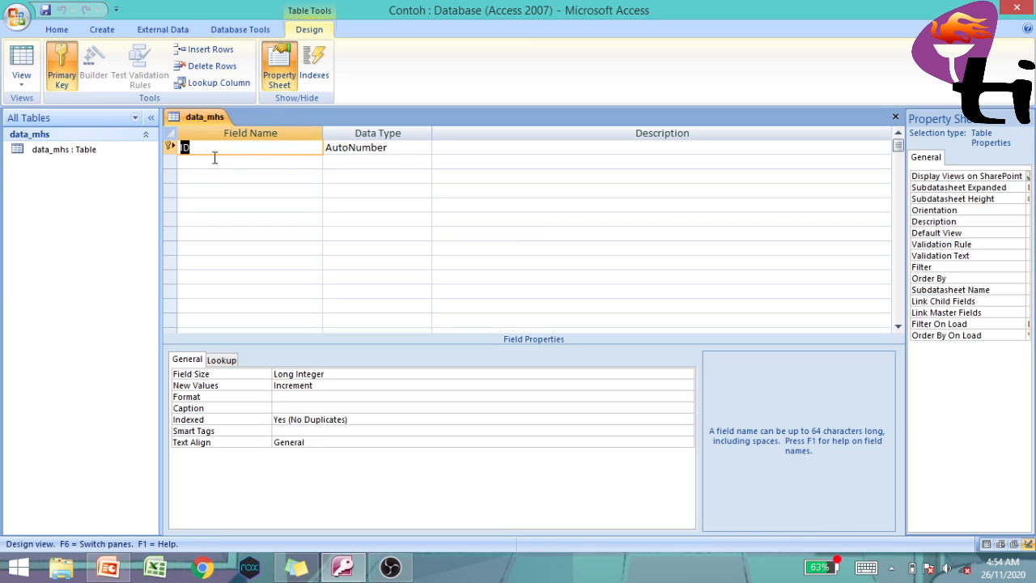
# - Rename the ID field to NPM and set its data type to Text
pyautogui.click(202, 148)
pyautogui.press('BackSpace')
pyautogui.press('BackSpace')
pyautogui.write('NPM')
pyautogui.click(378, 149)
pyautogui.click(425, 149)
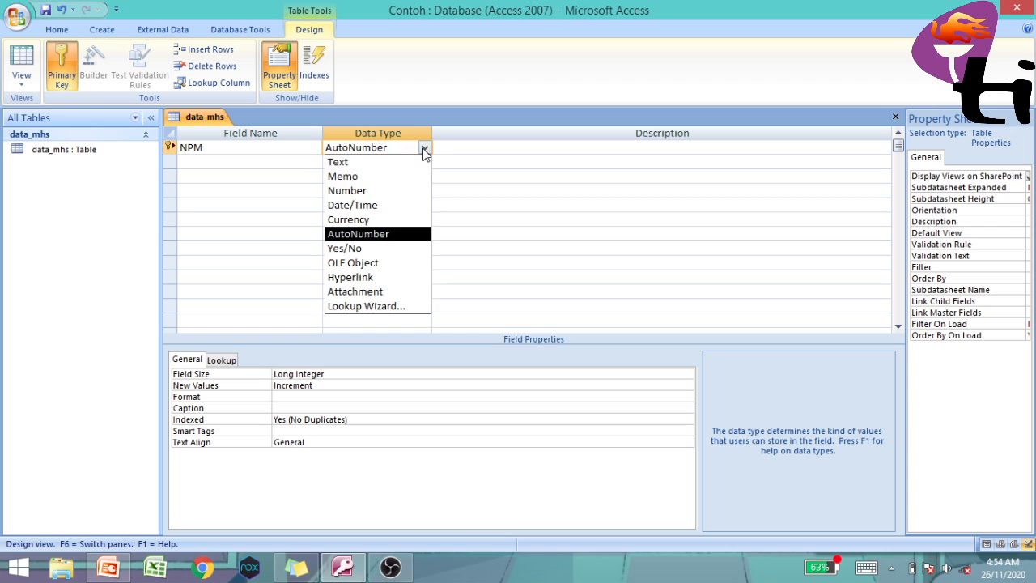
pyautogui.click(403, 162)
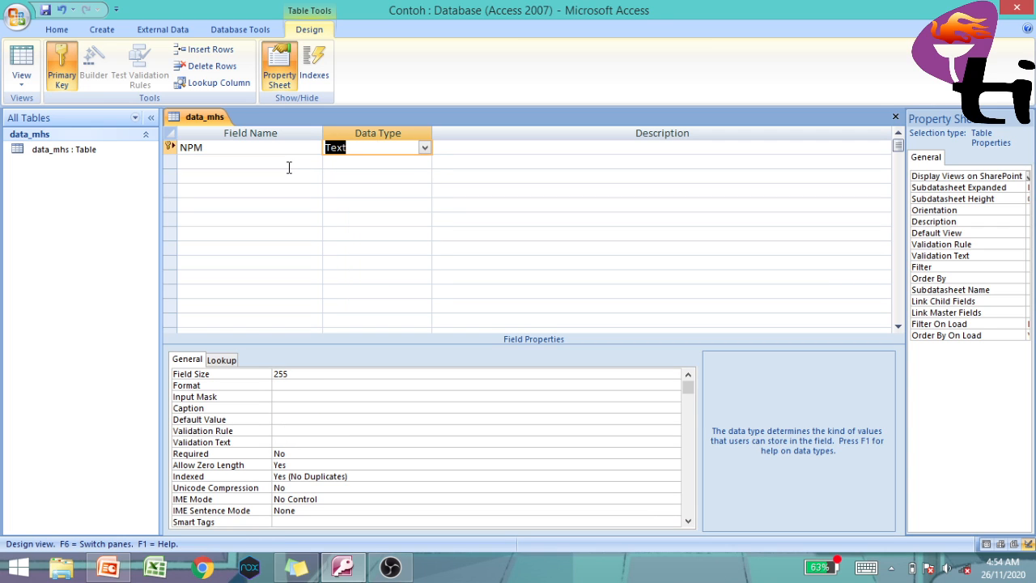
# - Add the fields Nama, Kelas and Jurusan below NPM, each with the Text data type
pyautogui.click(288, 168)
pyautogui.write('Nama')
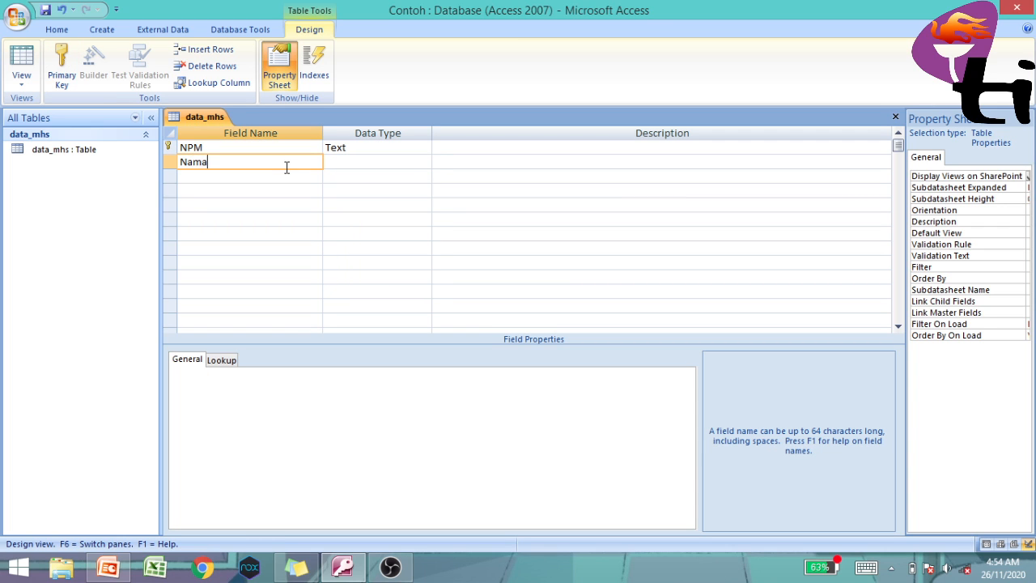
pyautogui.click(361, 162)
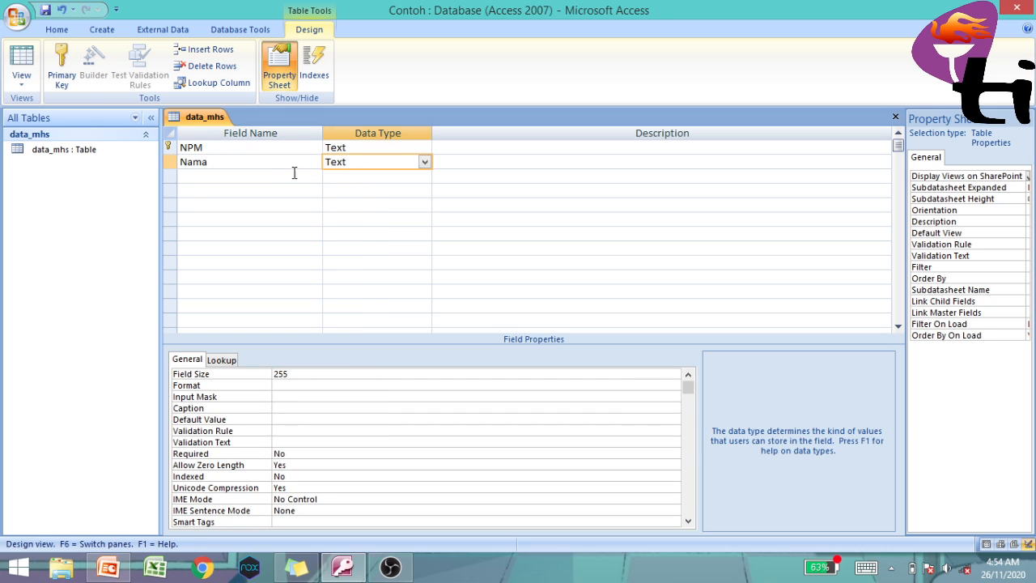
pyautogui.click(273, 180)
pyautogui.write('K')
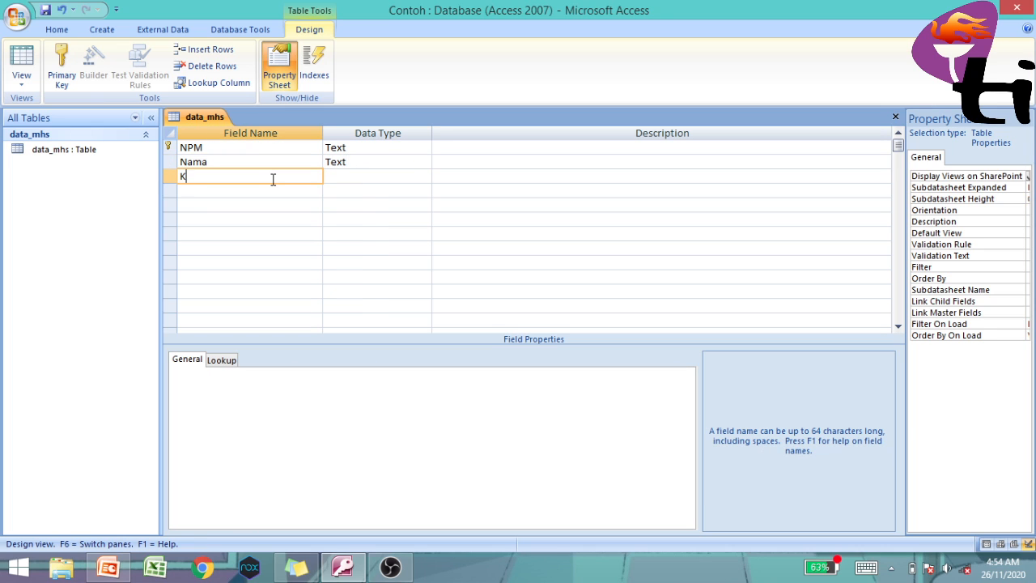
pyautogui.write('elas')
pyautogui.press('Tab')
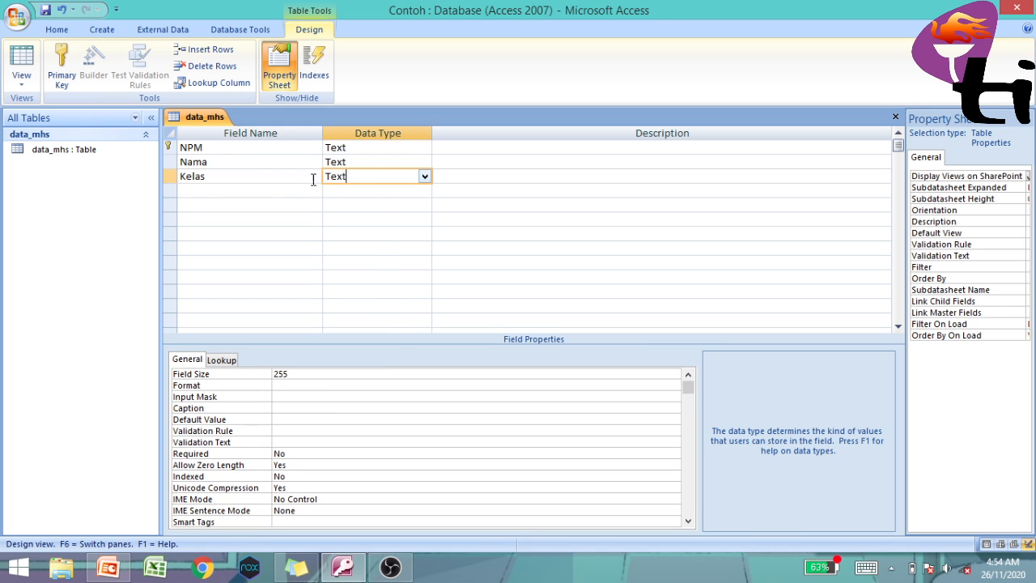
pyautogui.click(265, 195)
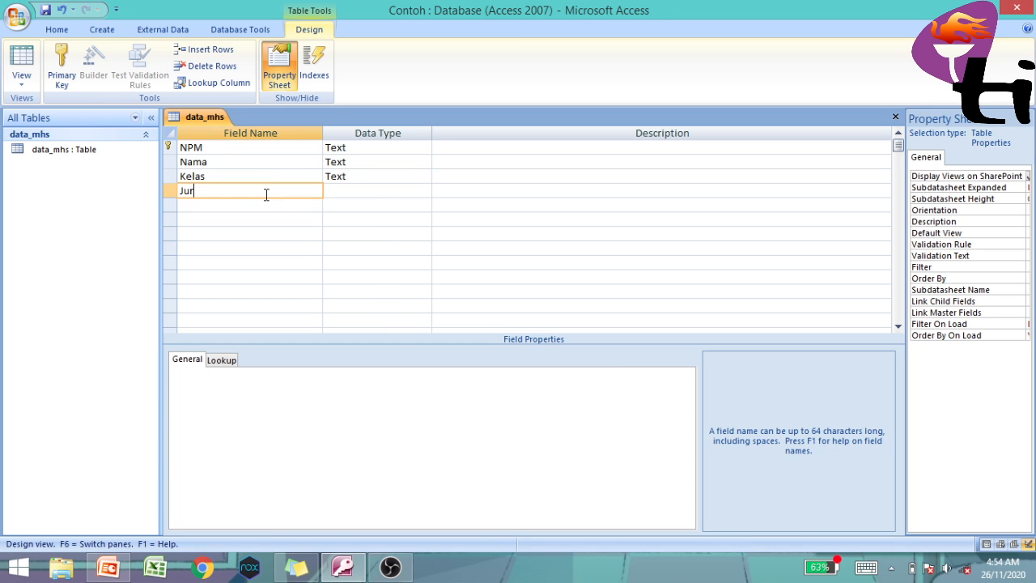
pyautogui.write('Jurusan')
pyautogui.click(371, 189)
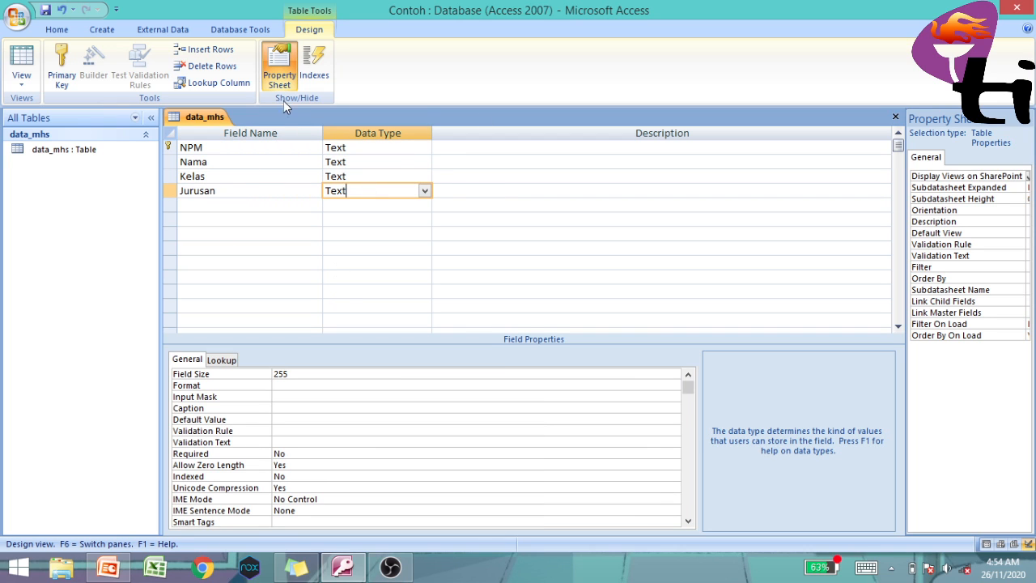
# - Save the data_mhs design with NPM as the primary key and switch to Datasheet View
pyautogui.click(231, 148)
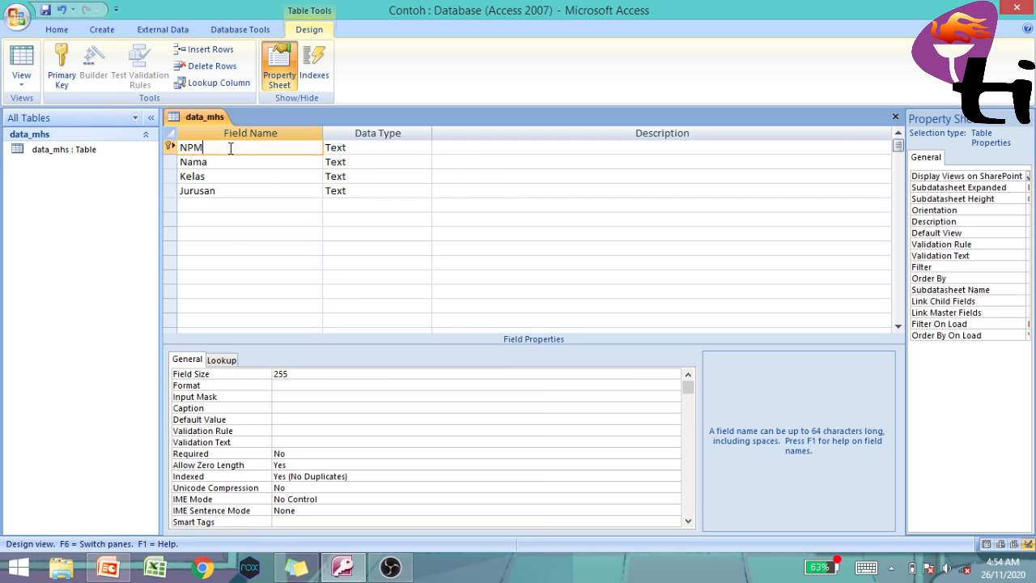
pyautogui.click(64, 79)
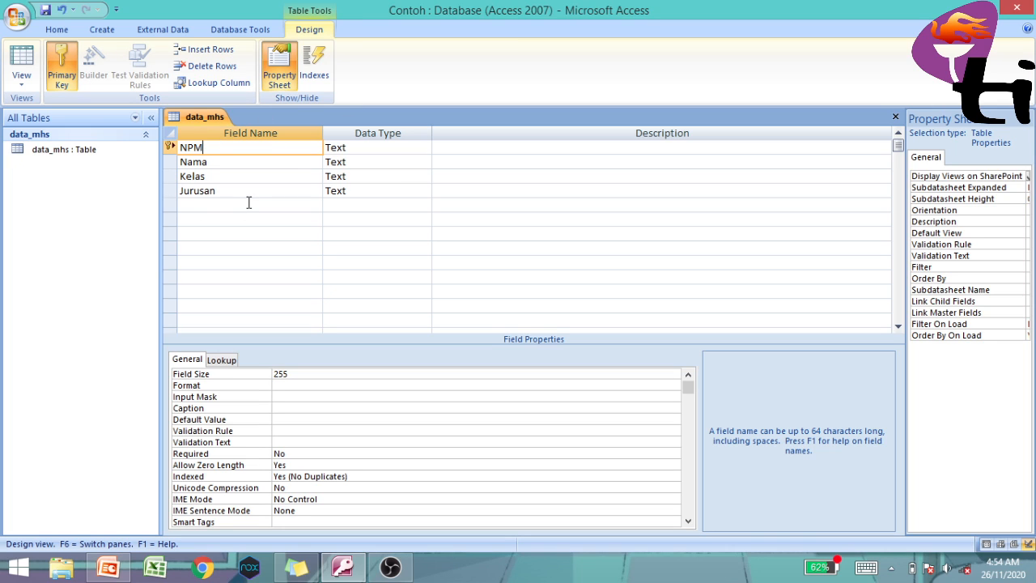
pyautogui.click(21, 81)
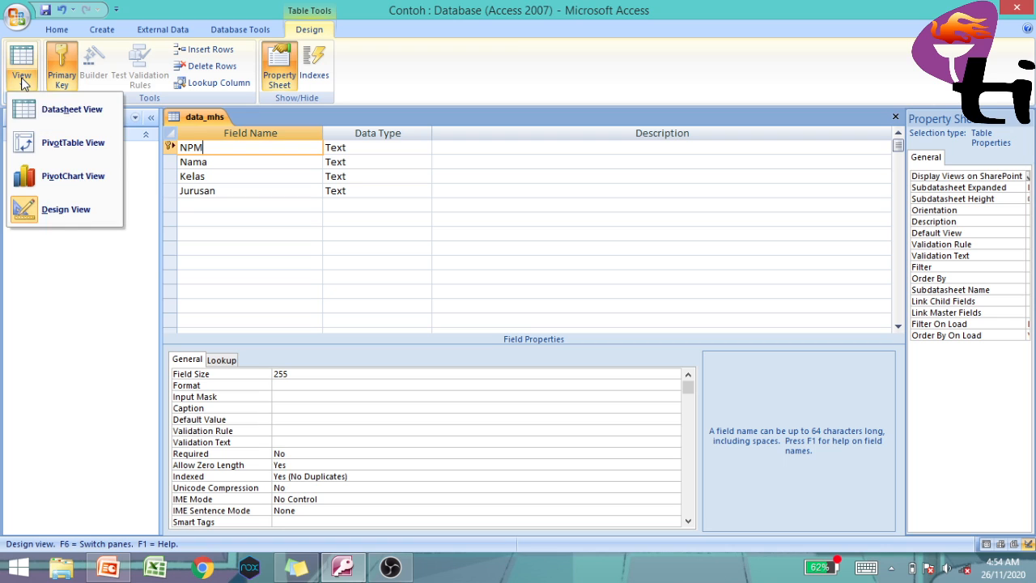
pyautogui.click(55, 112)
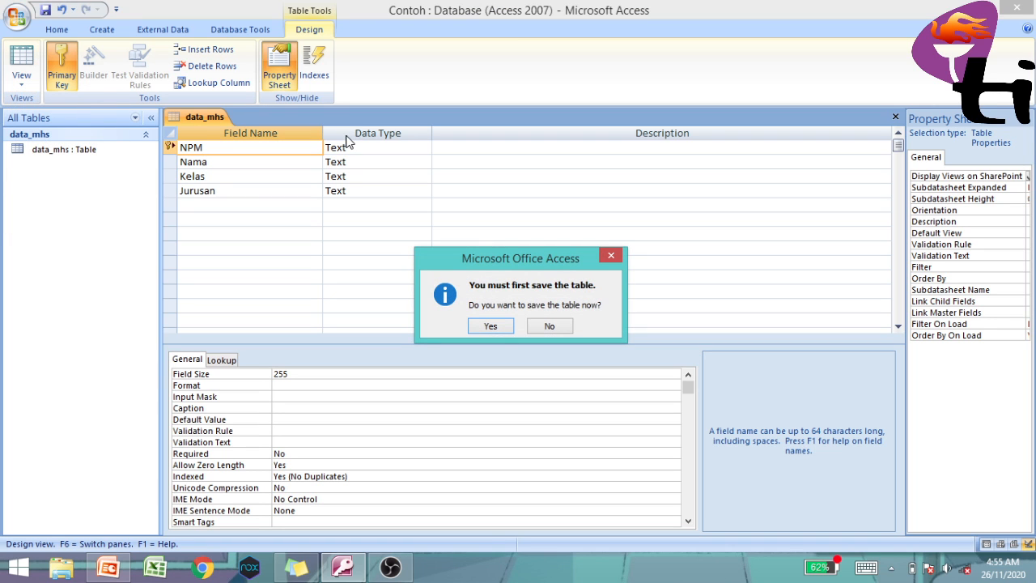
pyautogui.click(495, 326)
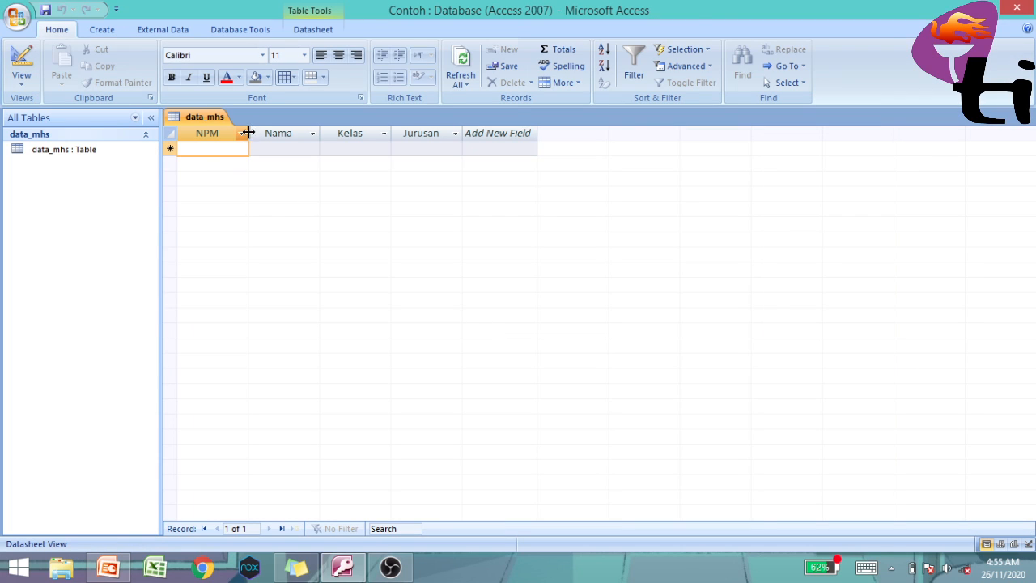
# - Widen the NPM, Nama and Jurusan columns slightly in the datasheet
pyautogui.moveTo(248, 133); pyautogui.dragTo(260, 132)
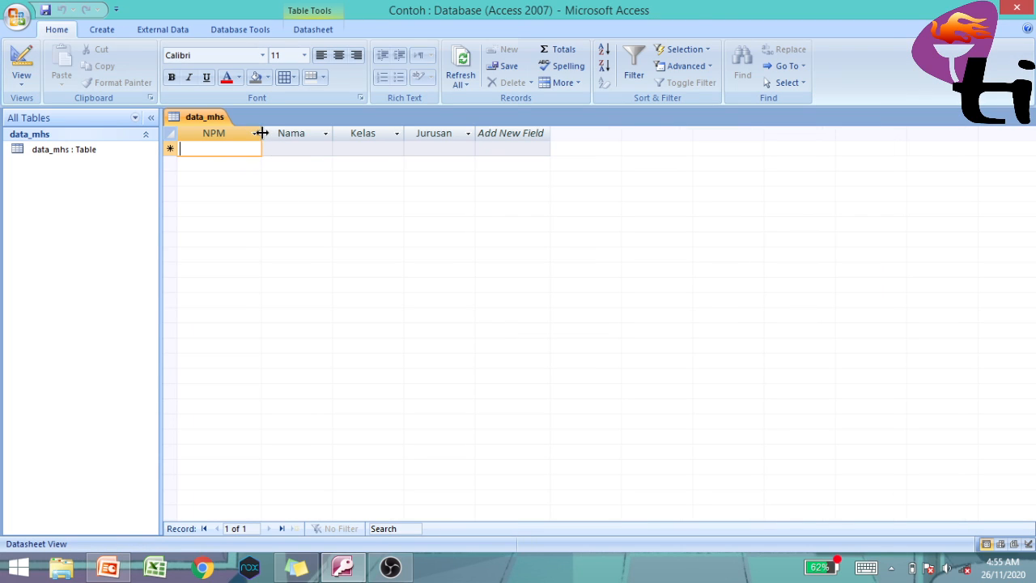
pyautogui.click(326, 134)
pyautogui.click(331, 134)
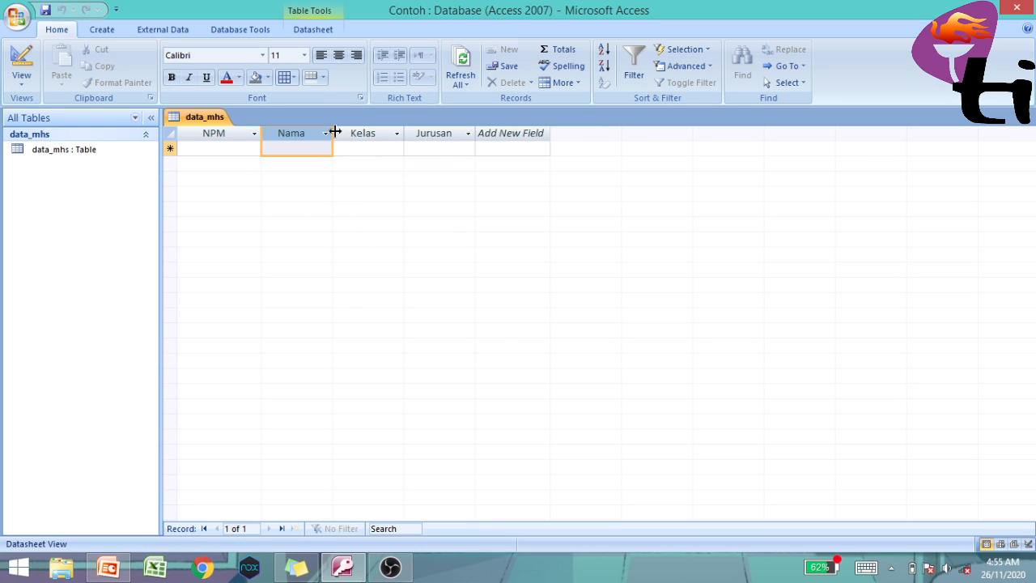
pyautogui.moveTo(335, 132); pyautogui.dragTo(351, 132)
pyautogui.moveTo(493, 132); pyautogui.dragTo(507, 132)
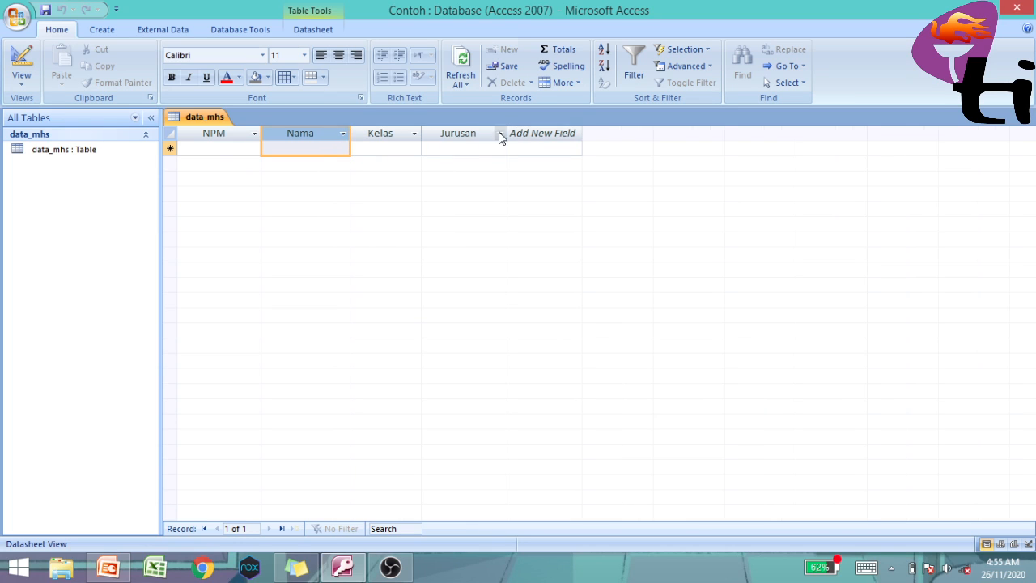
# - Enter the first record with the student's NPM and name, Kelas 1ID06 and Jurusan Teknik Industri
pyautogui.click(221, 152)
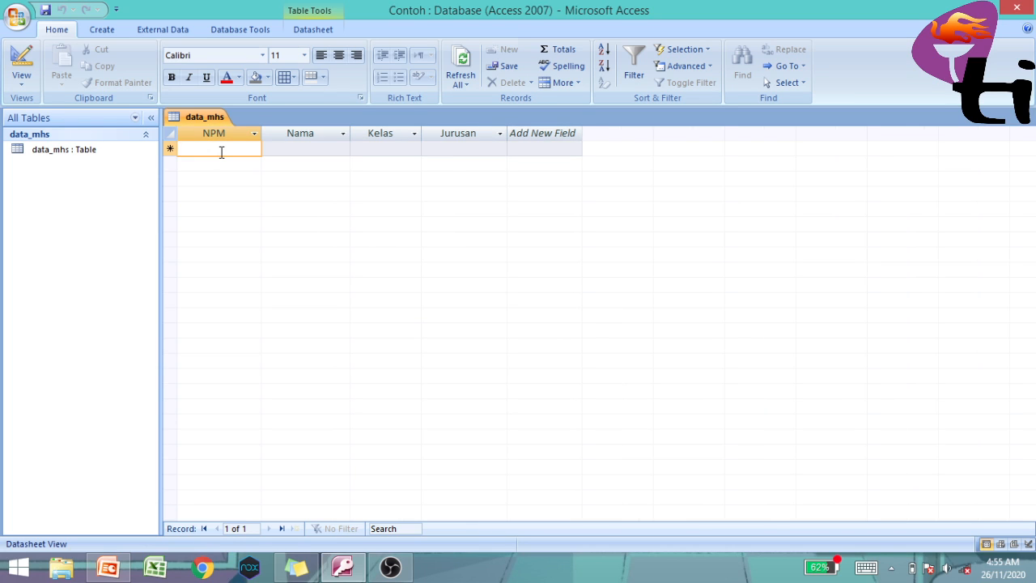
pyautogui.write('1233')
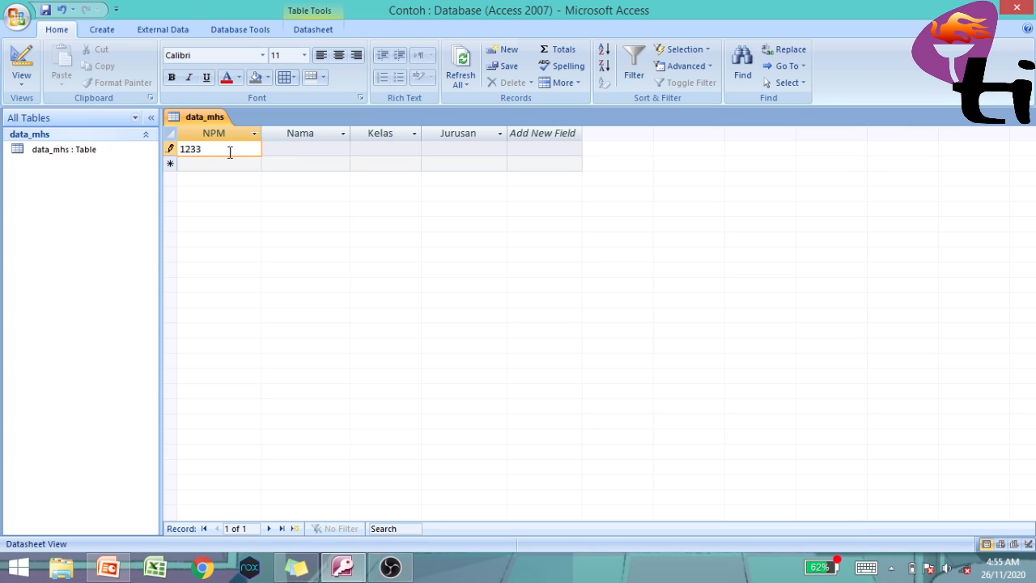
pyautogui.click(282, 149)
pyautogui.write('A')
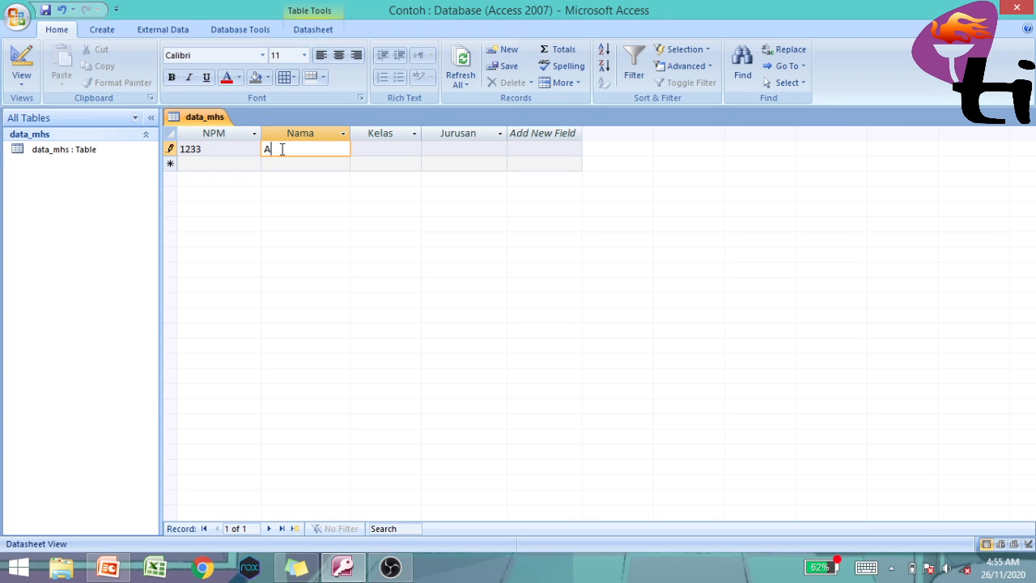
pyautogui.write('di')
pyautogui.click(387, 152)
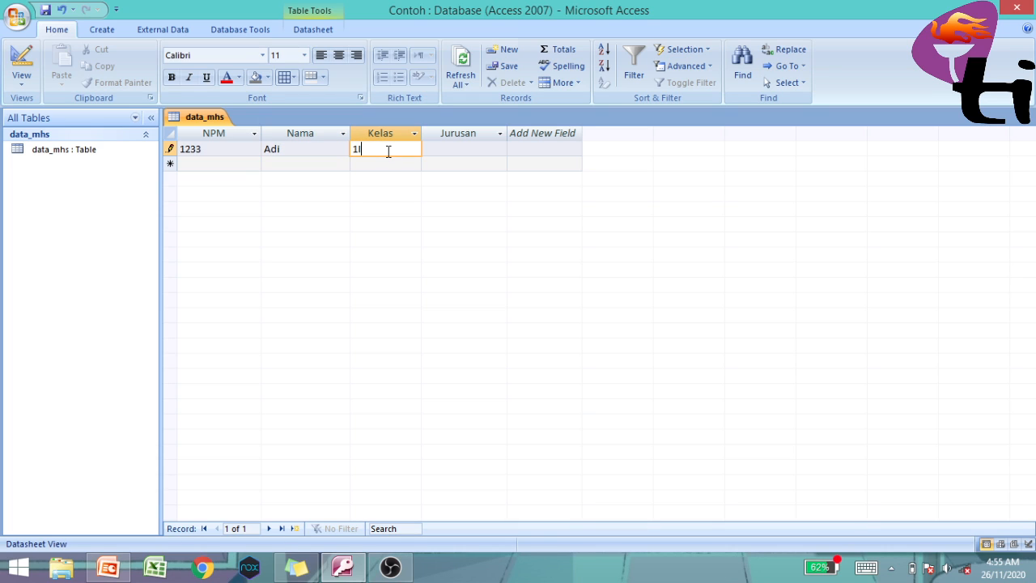
pyautogui.write('1ID06')
pyautogui.click(451, 151)
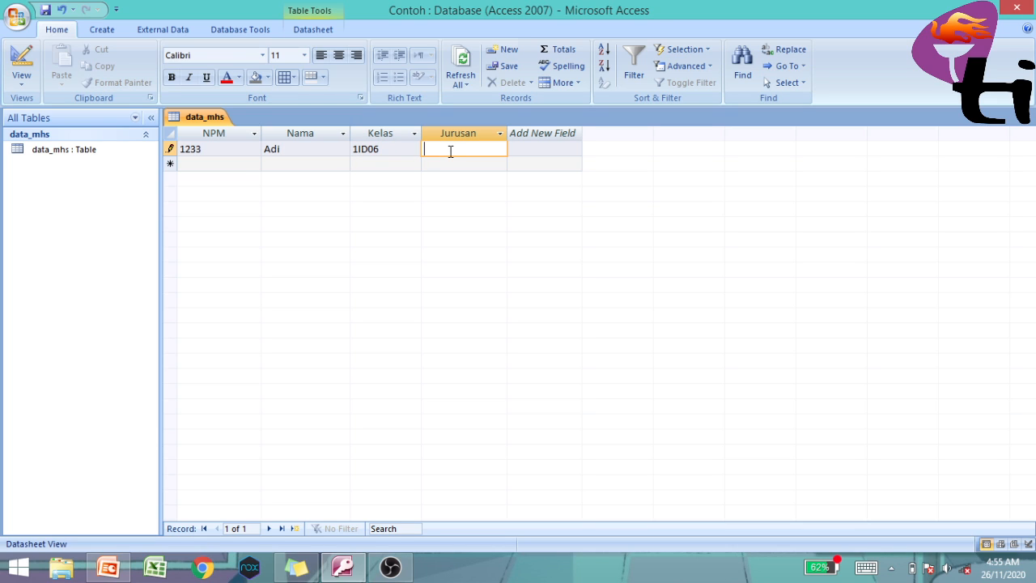
pyautogui.write('Teknik Industri')
# - Start the second record with the student's NPM and name and Kelas 1ID06
pyautogui.click(227, 166)
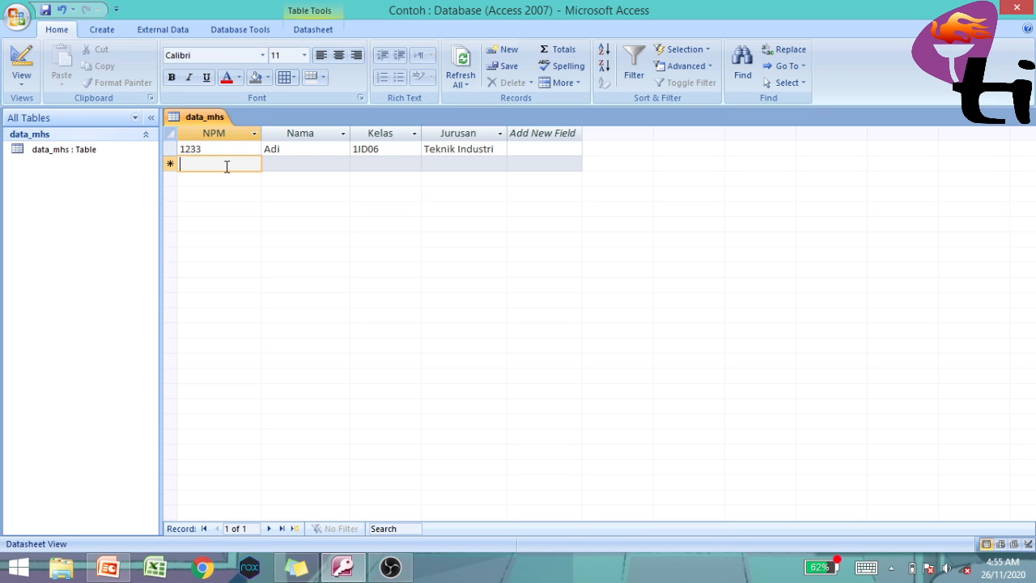
pyautogui.write('2344')
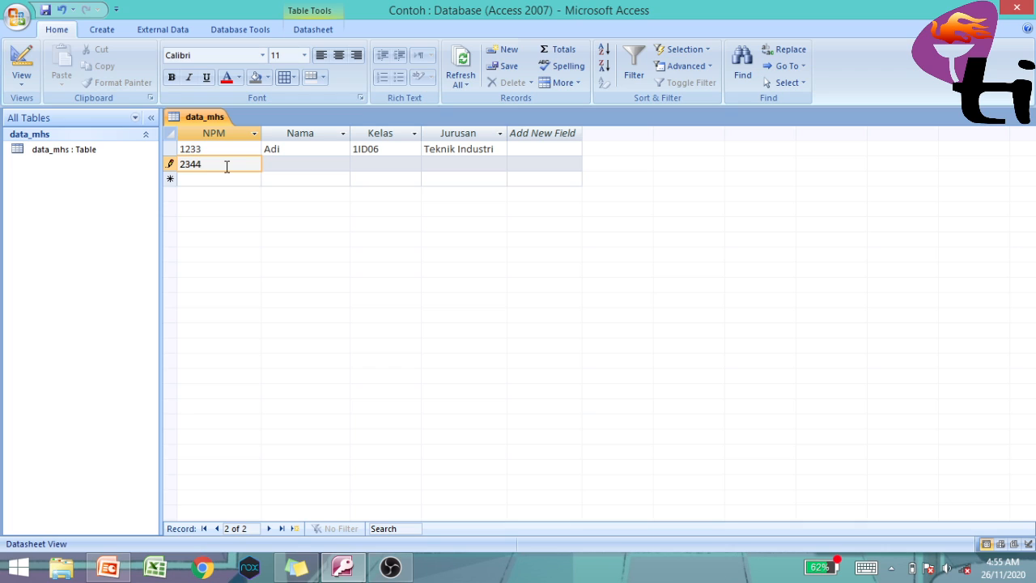
pyautogui.click(293, 167)
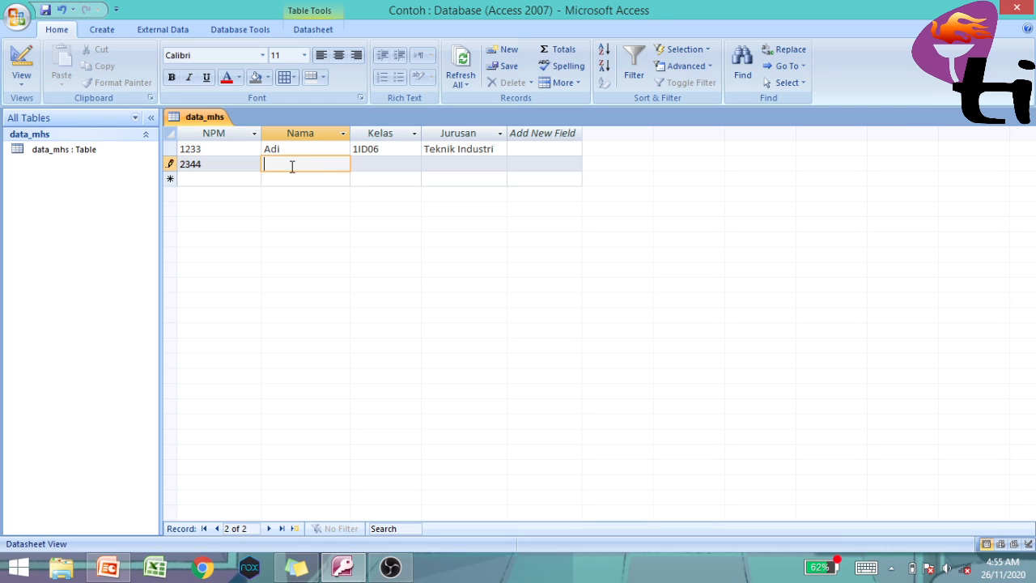
pyautogui.write('Bella')
pyautogui.click(371, 164)
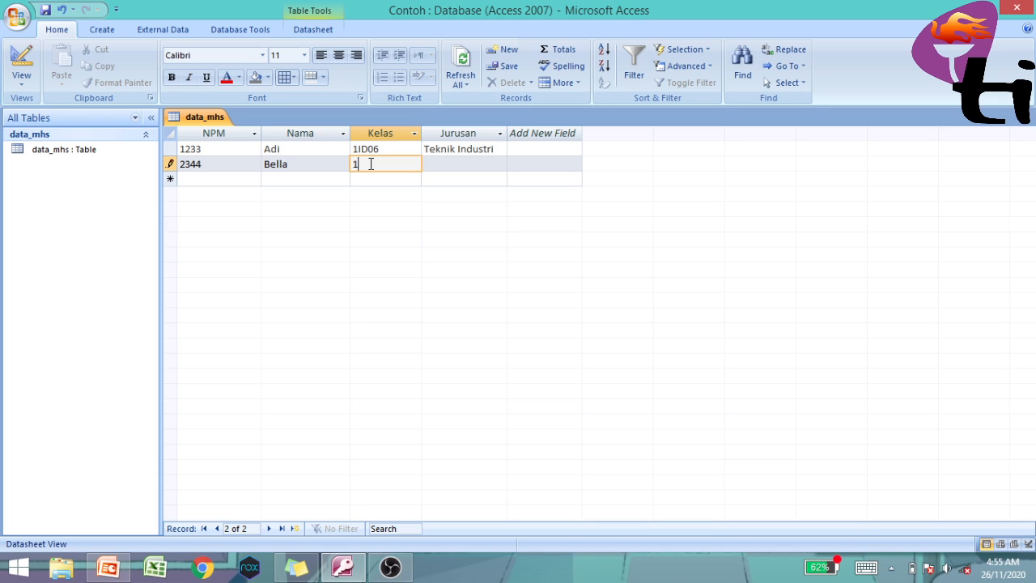
pyautogui.write('1ID06')
# - Set the second record's Jurusan to Teknik Industri, correcting the spelling of the second word
pyautogui.click(451, 165)
pyautogui.write('Tek')
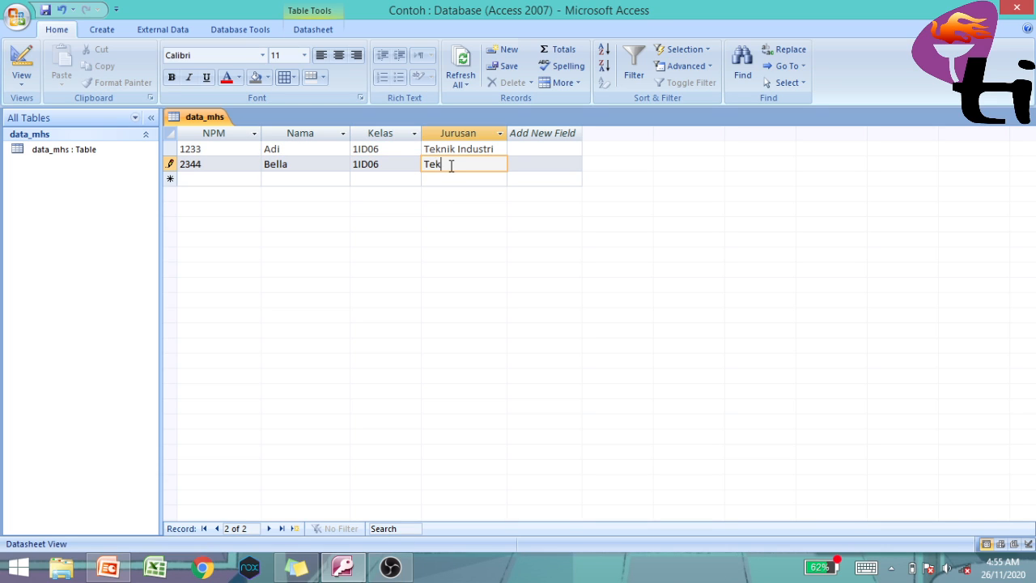
pyautogui.write('nik INustri')
pyautogui.click(462, 165)
pyautogui.press('Delete')
pyautogui.write('nd')
pyautogui.click(464, 163)
pyautogui.press('Delete')
pyautogui.write('nd')
# - Start the third record in data_mhs with the student's NPM and name
pyautogui.click(240, 180)
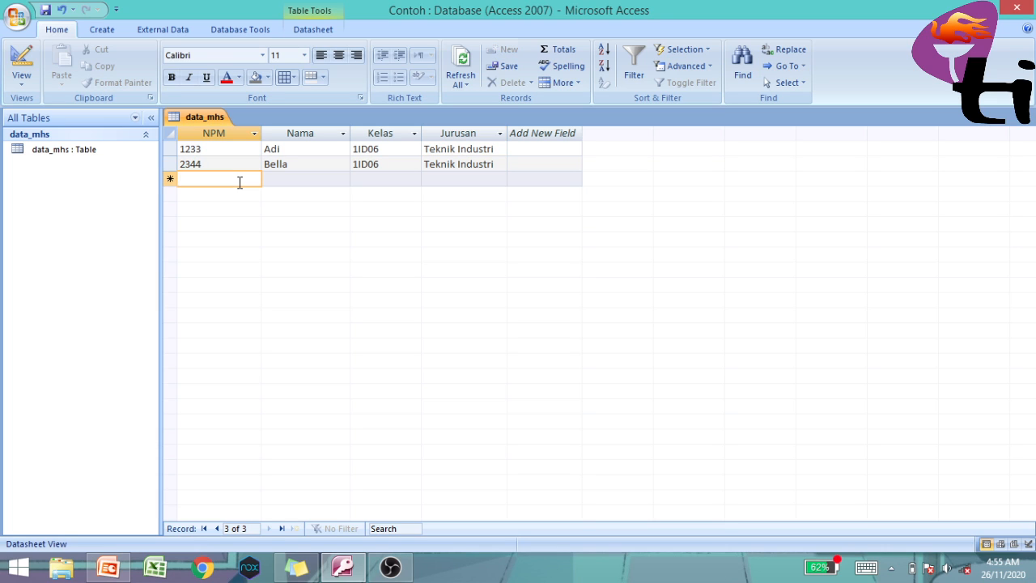
pyautogui.write('3455')
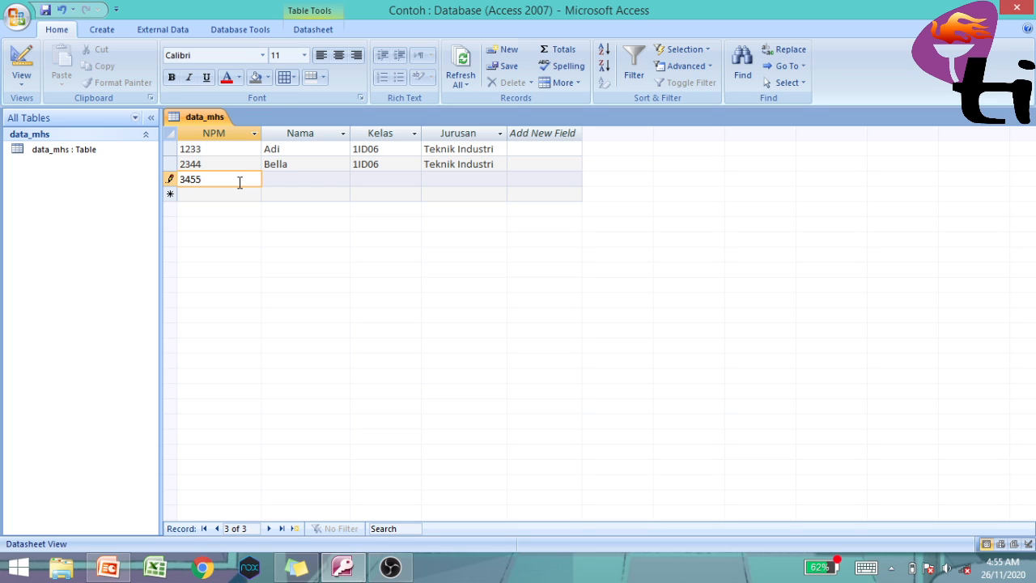
pyautogui.click(289, 179)
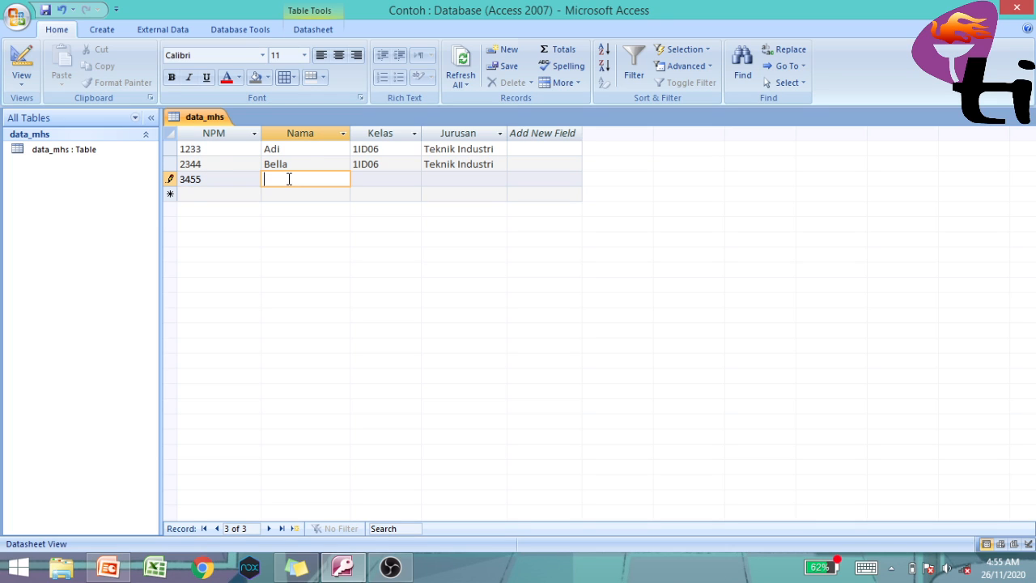
pyautogui.write('Candar')
pyautogui.press('BackSpace')
pyautogui.write('ra')
# - Fill in the third record's Kelas as 1Id06 and its Jurusan as Teknik Industri
pyautogui.click(378, 174)
pyautogui.write('1')
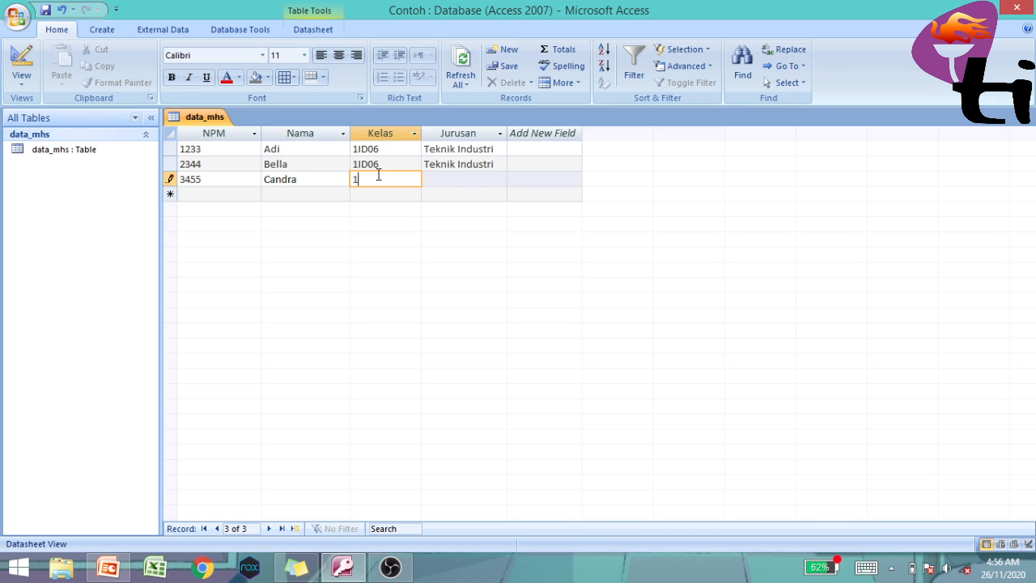
pyautogui.write('Id06')
pyautogui.click(436, 181)
pyautogui.write('Tek')
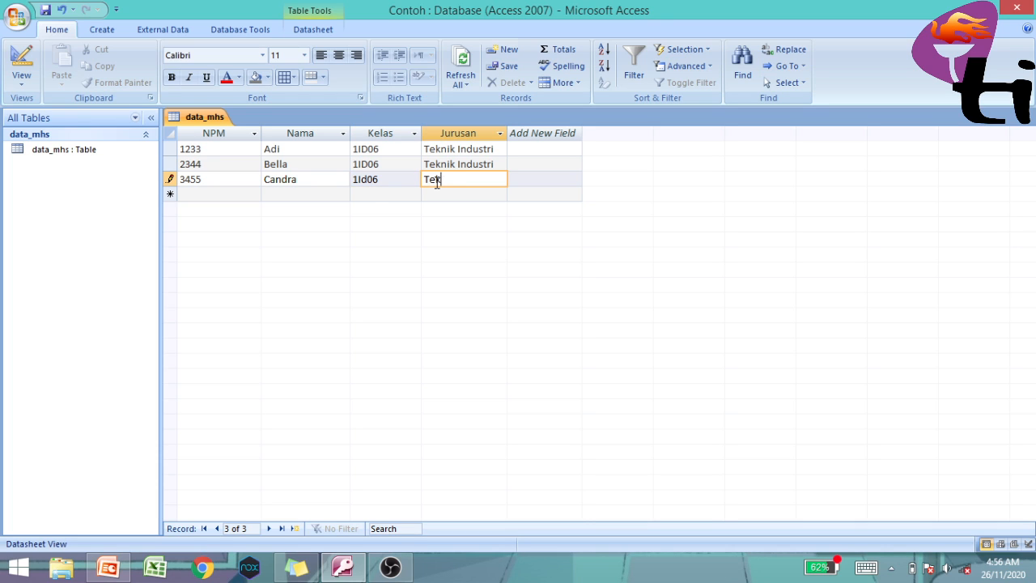
pyautogui.write('nik Industri')
# - Create a second table in Design View with the Text fields NPM and Nama
pyautogui.click(101, 31)
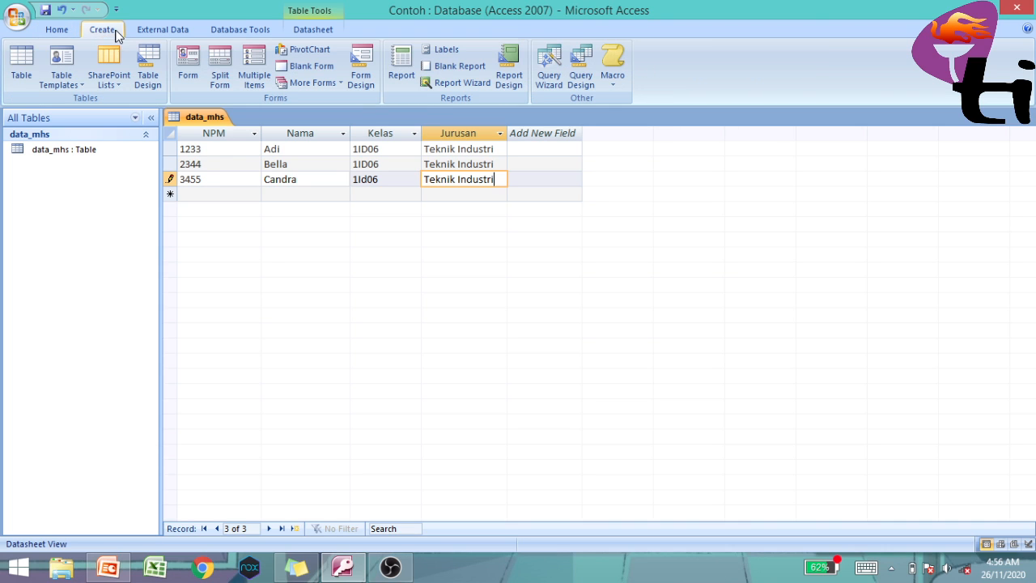
pyautogui.click(149, 78)
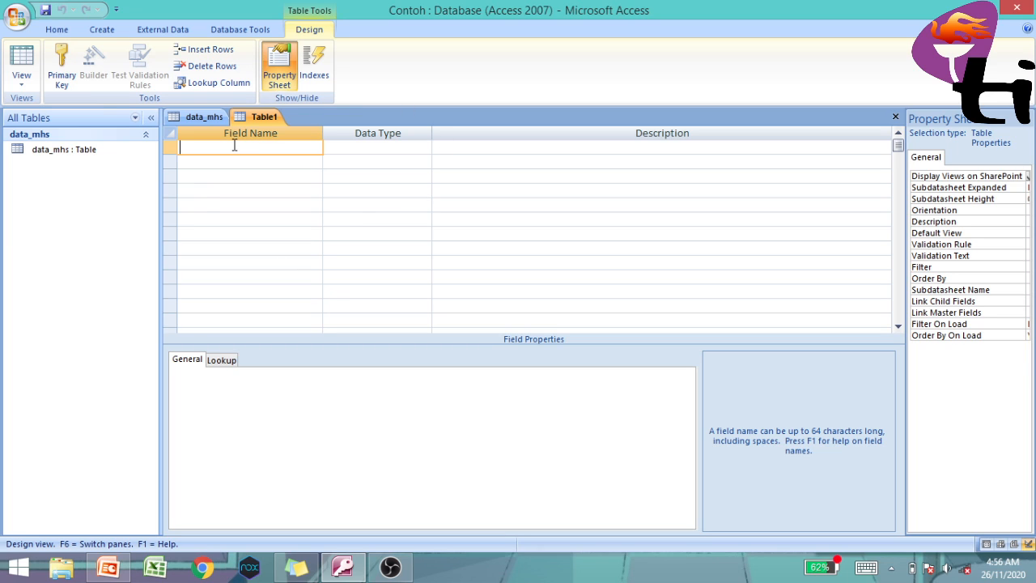
pyautogui.write('NPM')
pyautogui.click(332, 151)
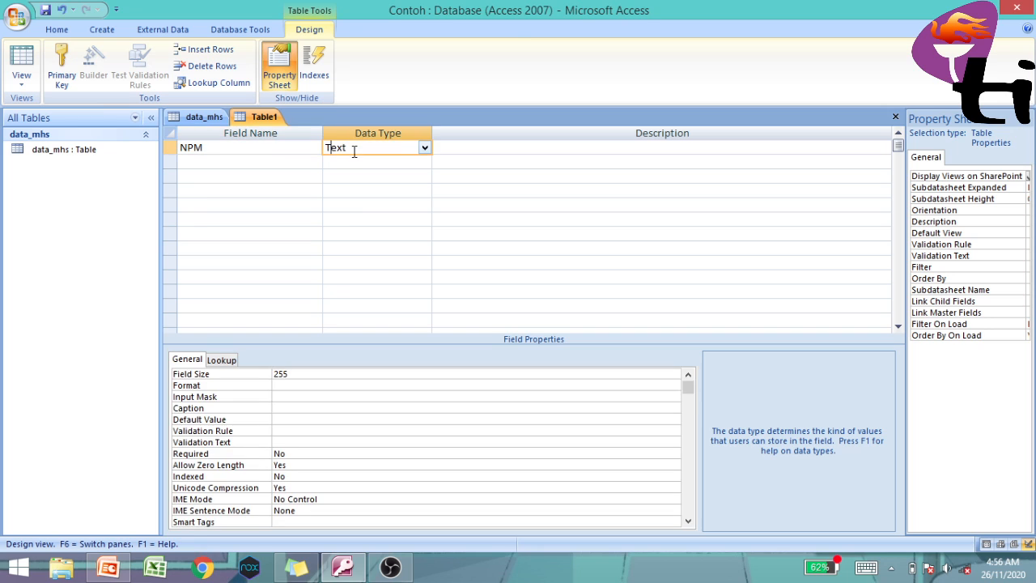
pyautogui.click(264, 162)
pyautogui.write('Nama')
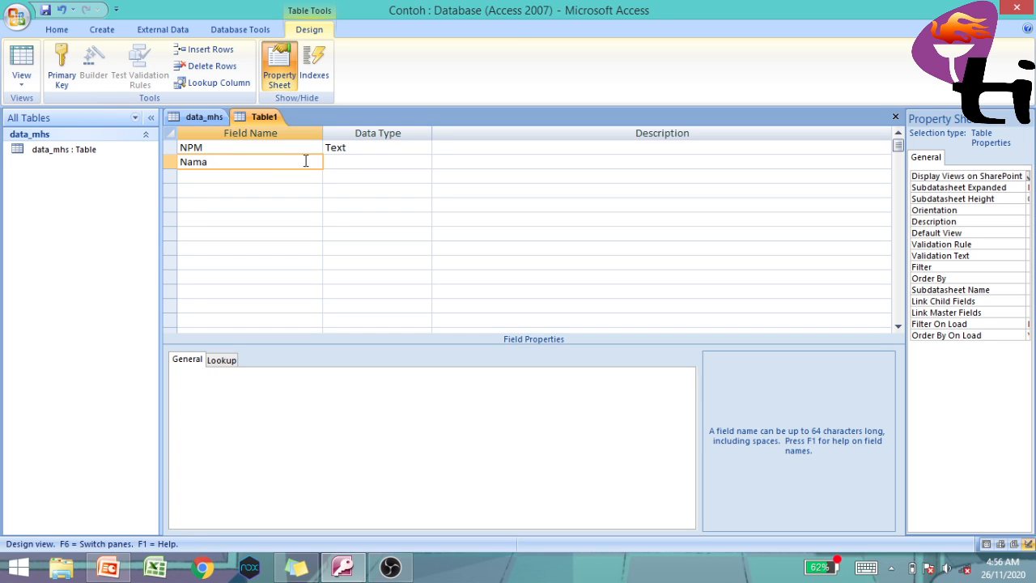
pyautogui.click(351, 161)
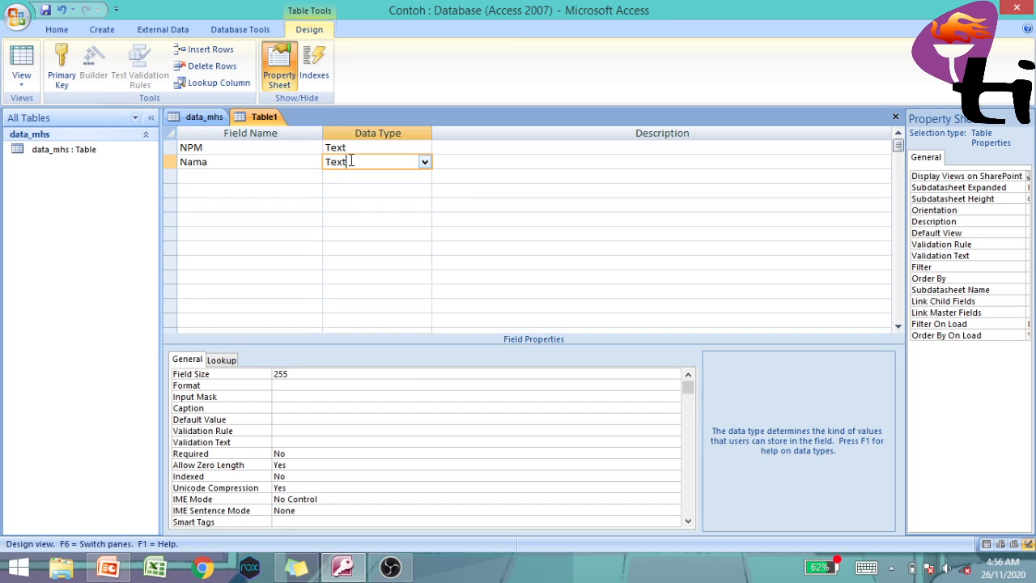
# - Add a field named Nilai UTS with the Number data type below Nama
pyautogui.click(200, 176)
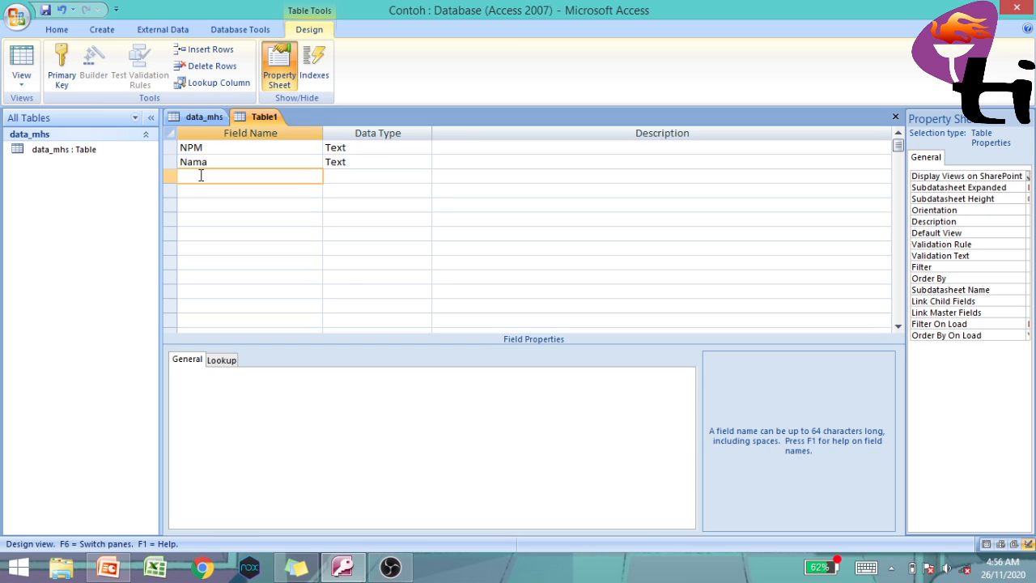
pyautogui.write('Nilai UT')
pyautogui.write('S')
pyautogui.click(403, 175)
pyautogui.click(424, 175)
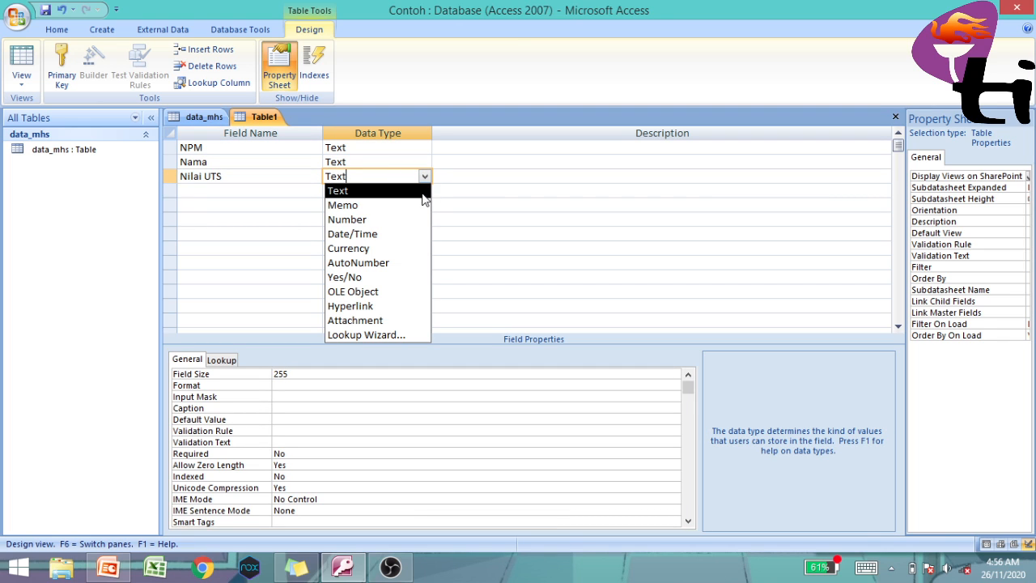
pyautogui.click(421, 221)
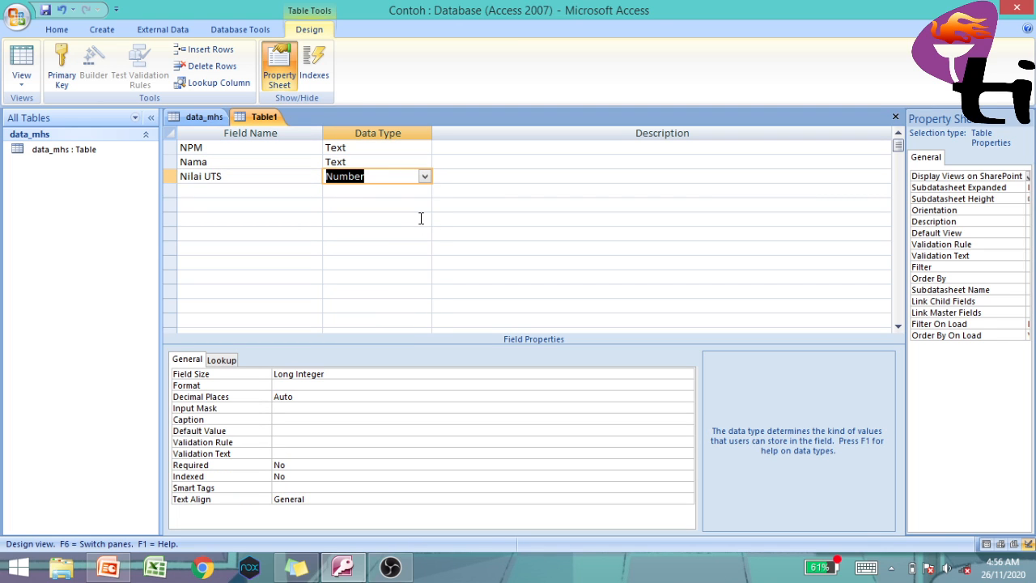
# - Add a field named Nilai UAS with the Number data type below Nilai UTS
pyautogui.click(236, 192)
pyautogui.write('Nil')
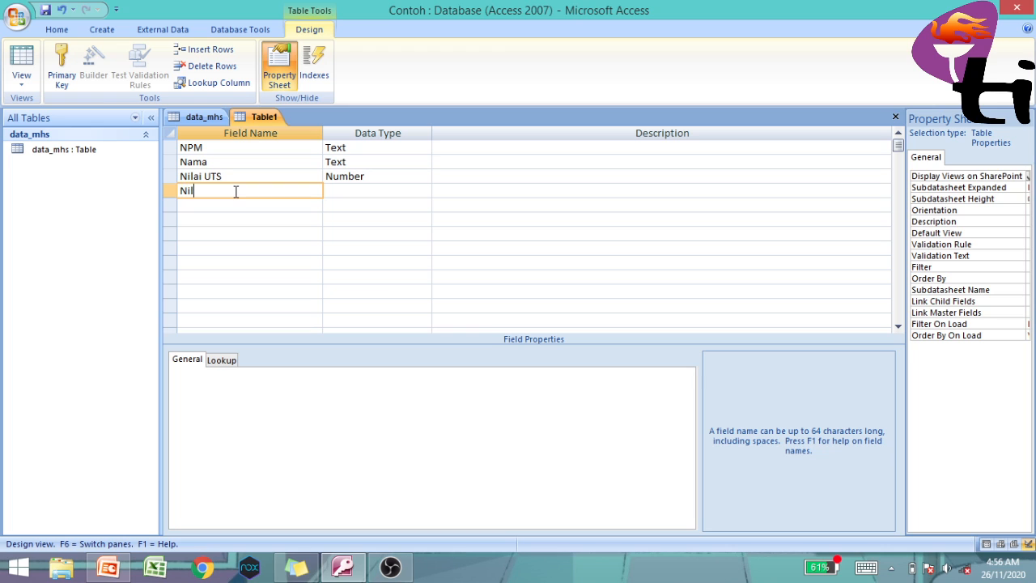
pyautogui.write('ai UAS')
pyautogui.click(364, 191)
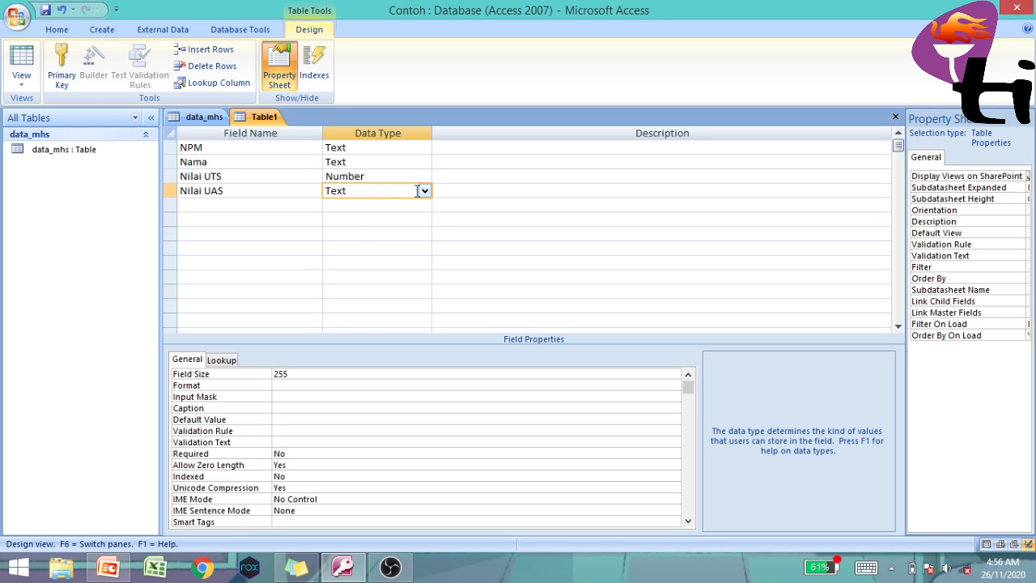
pyautogui.click(421, 191)
pyautogui.click(388, 232)
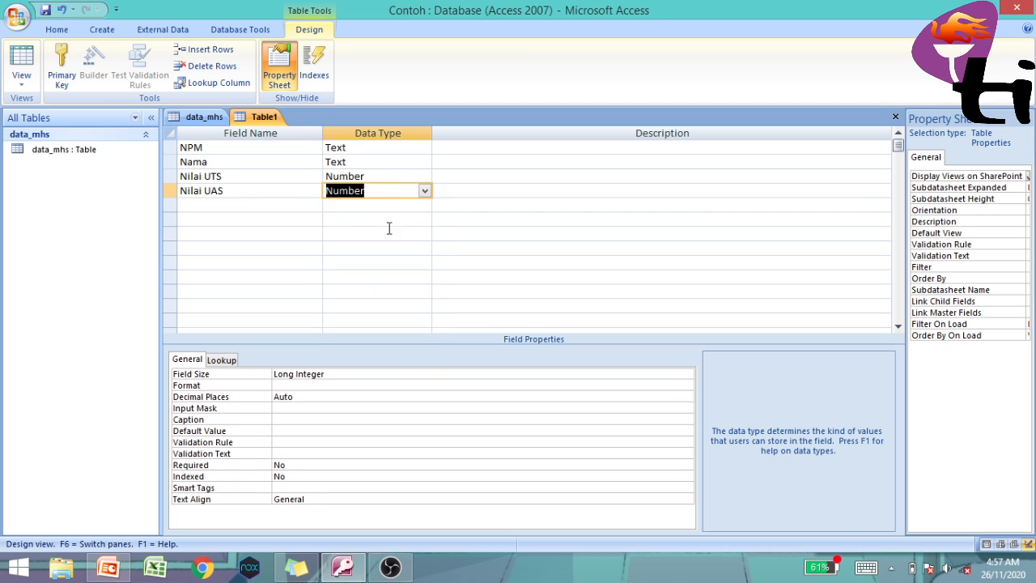
# - Add a field named Rata-Rata with the Number data type below Nilai UAS
pyautogui.click(239, 209)
pyautogui.write('Rat')
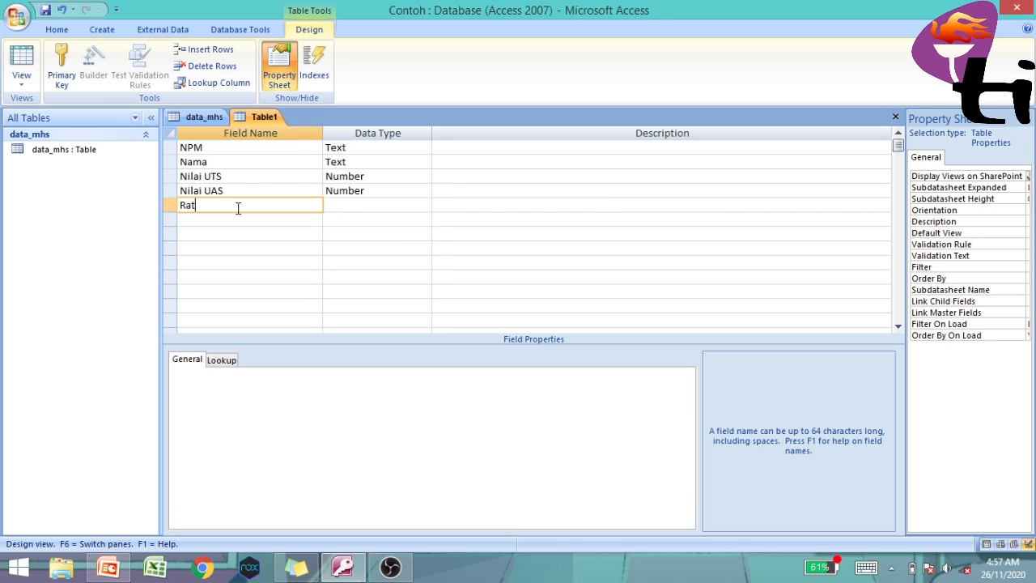
pyautogui.write('a-Rata')
pyautogui.click(348, 206)
pyautogui.click(424, 206)
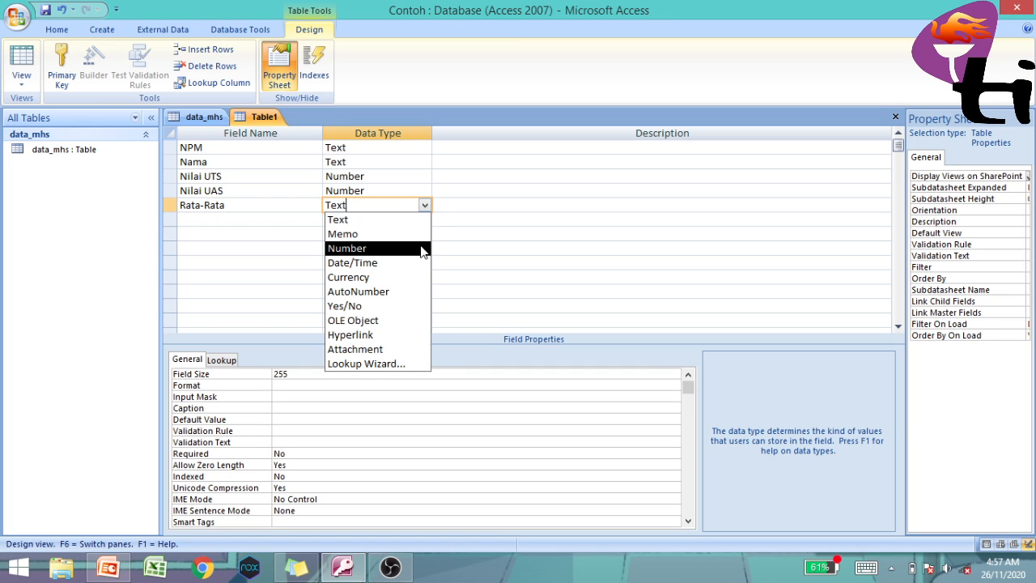
pyautogui.click(421, 250)
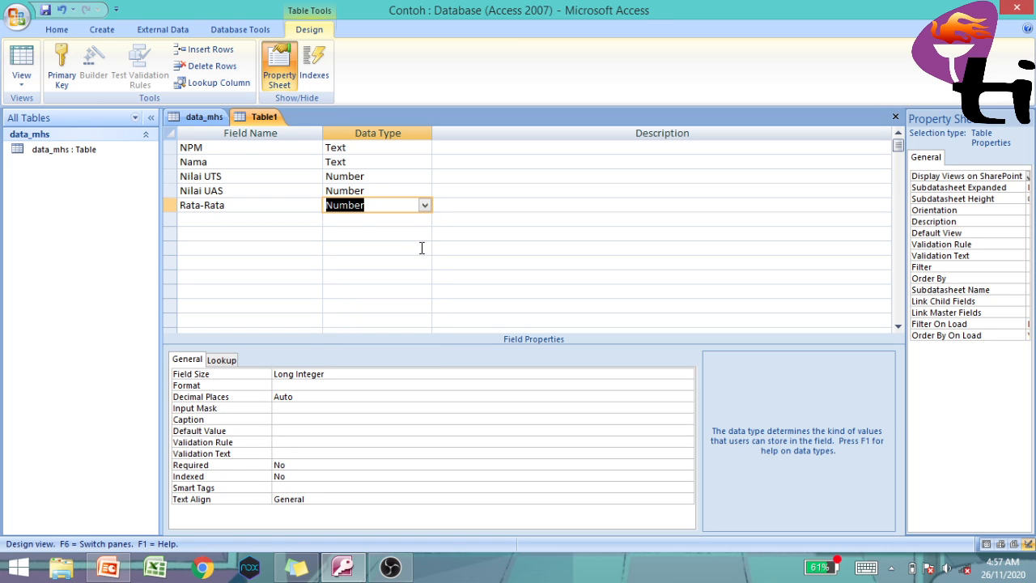
# - Make NPM the primary key and switch to Datasheet View, saving the table as data_nilai
pyautogui.click(230, 153)
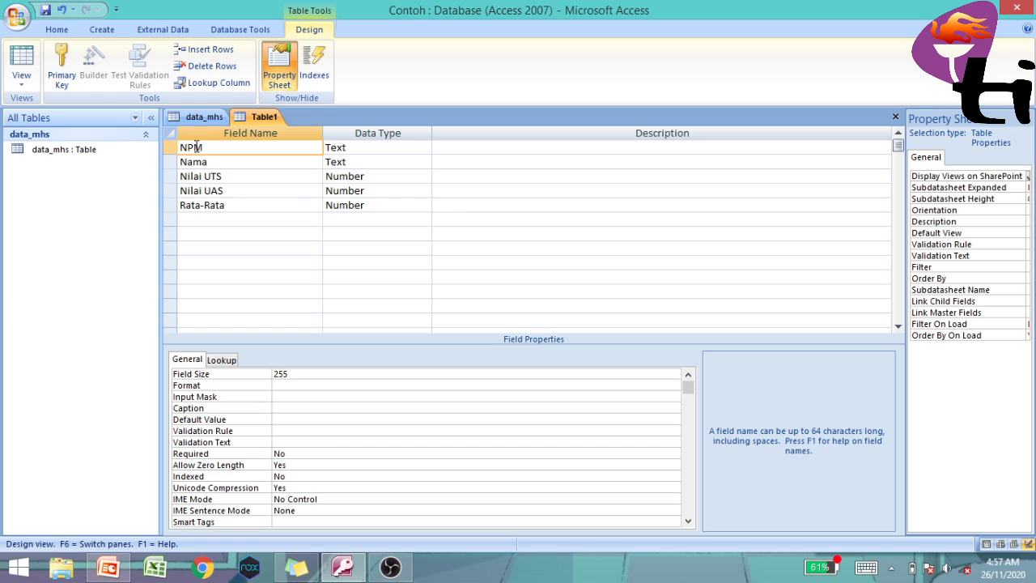
pyautogui.click(62, 71)
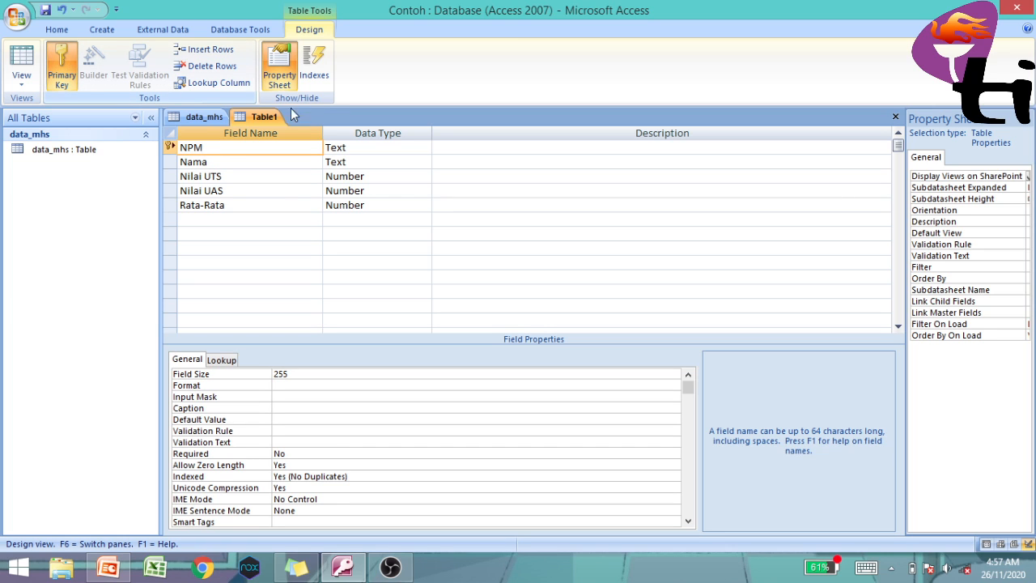
pyautogui.click(22, 81)
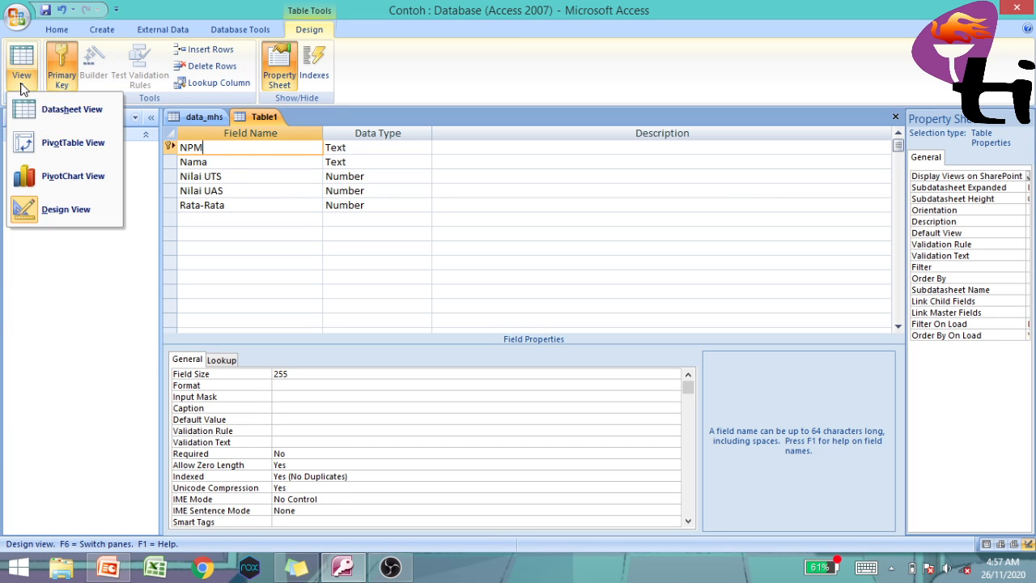
pyautogui.click(71, 112)
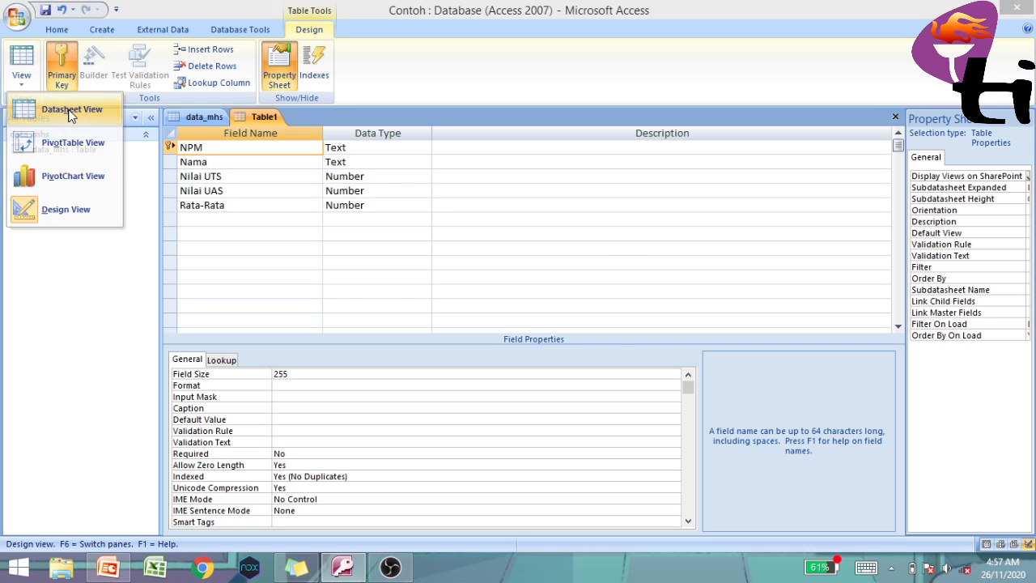
pyautogui.click(507, 328)
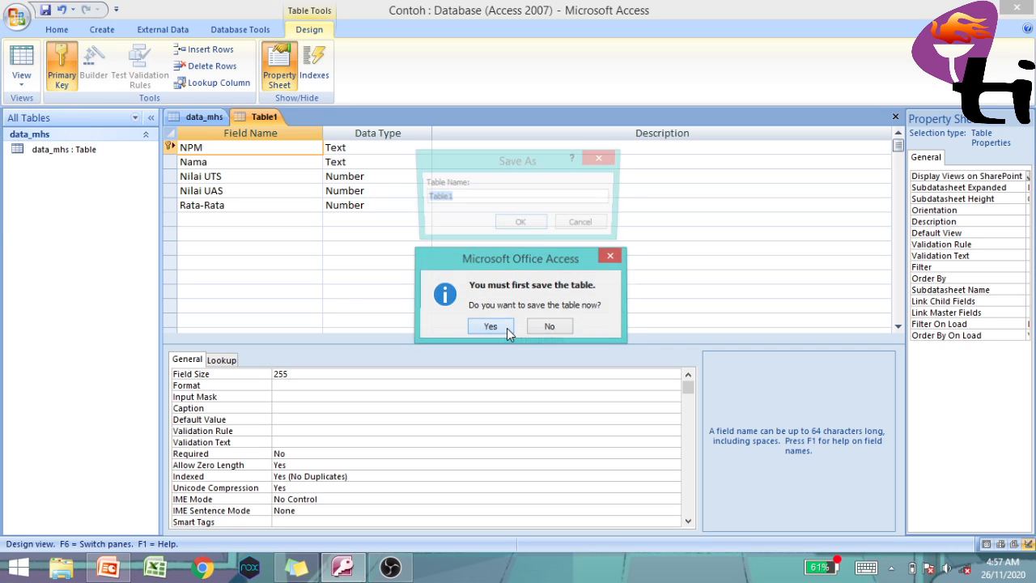
pyautogui.press('BackSpace')
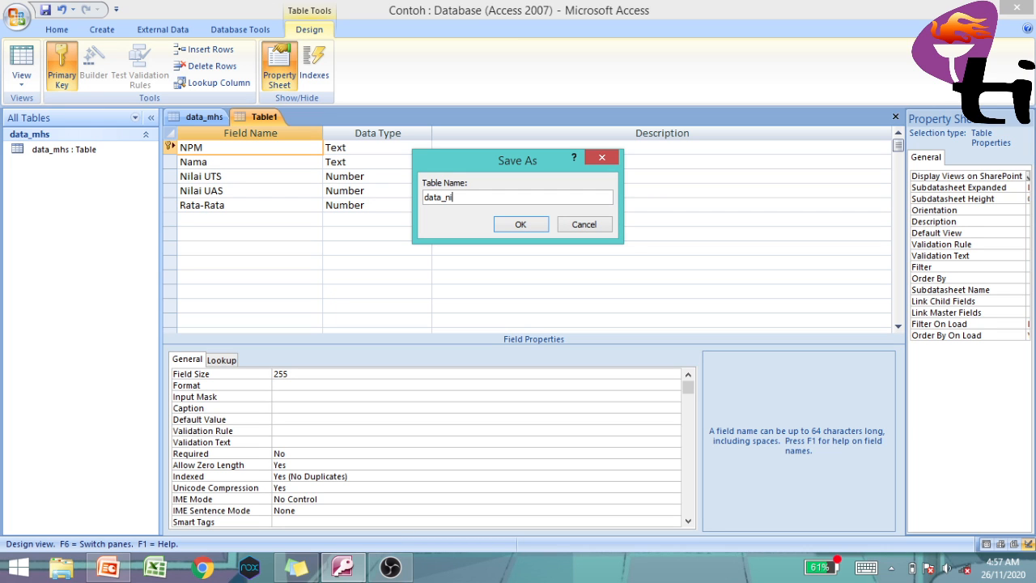
pyautogui.write('data_nilai')
pyautogui.press('Return')
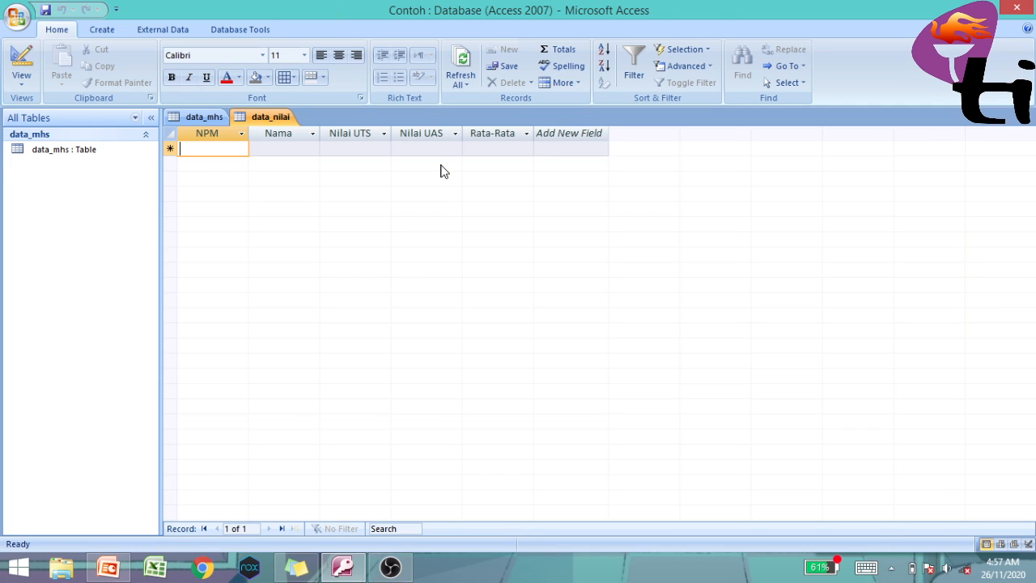
# - Enter the first data_nilai record with the first data_mhs student's NPM and name, Nilai UTS 90 and Nilai UAS 80
pyautogui.click(201, 118)
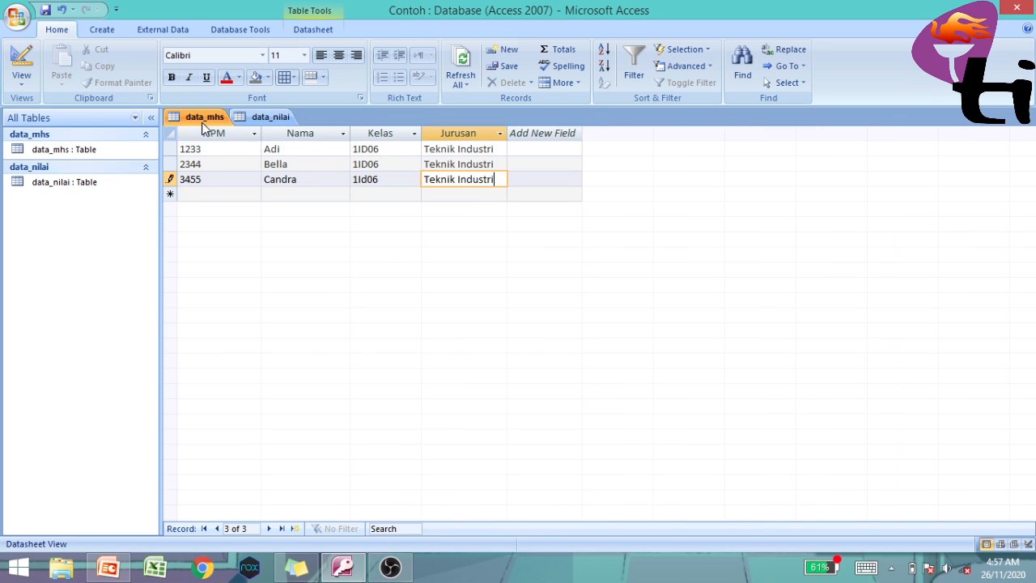
pyautogui.click(272, 117)
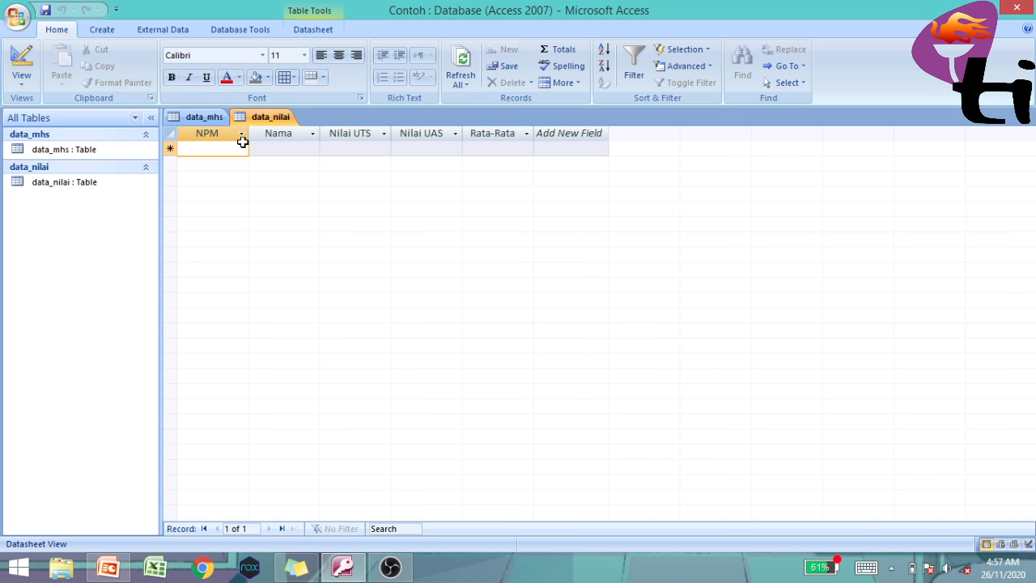
pyautogui.write('1233')
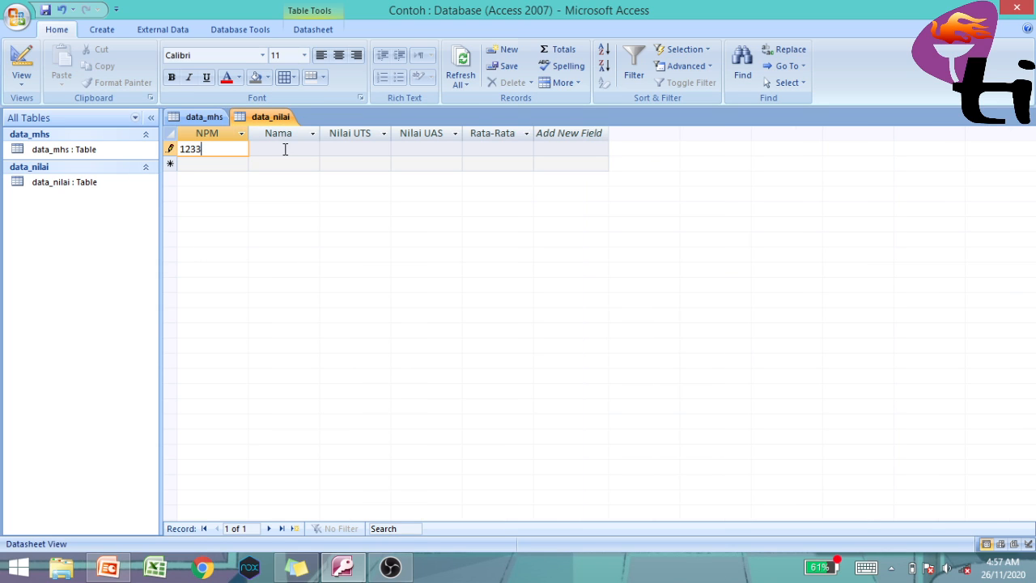
pyautogui.click(285, 149)
pyautogui.write('Adi')
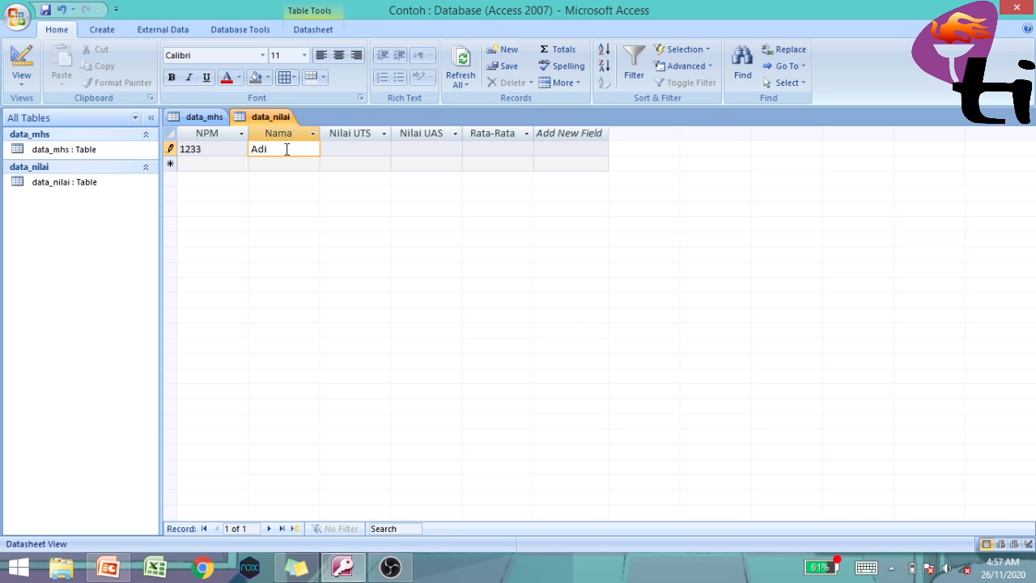
pyautogui.click(330, 149)
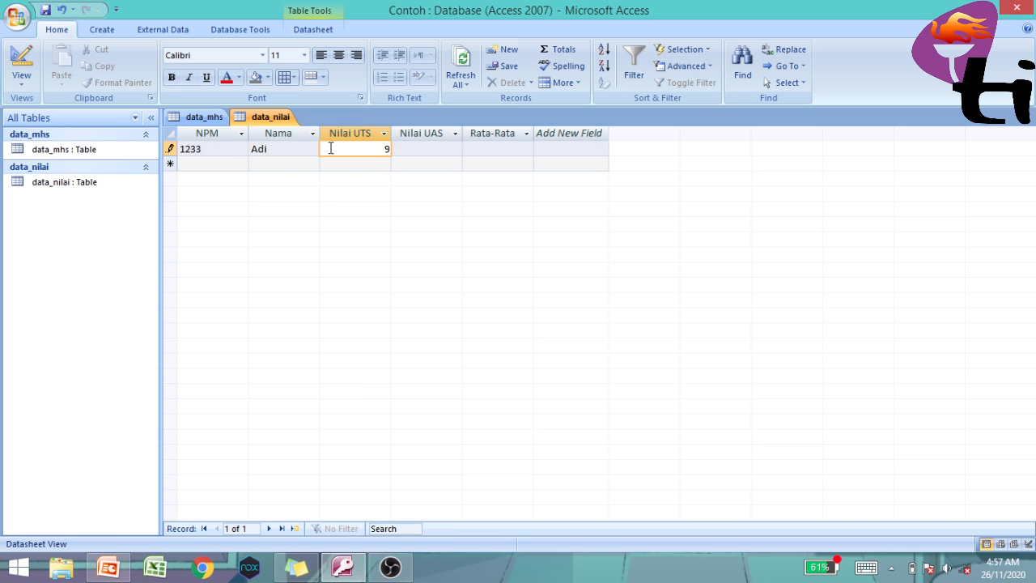
pyautogui.press('Tab')
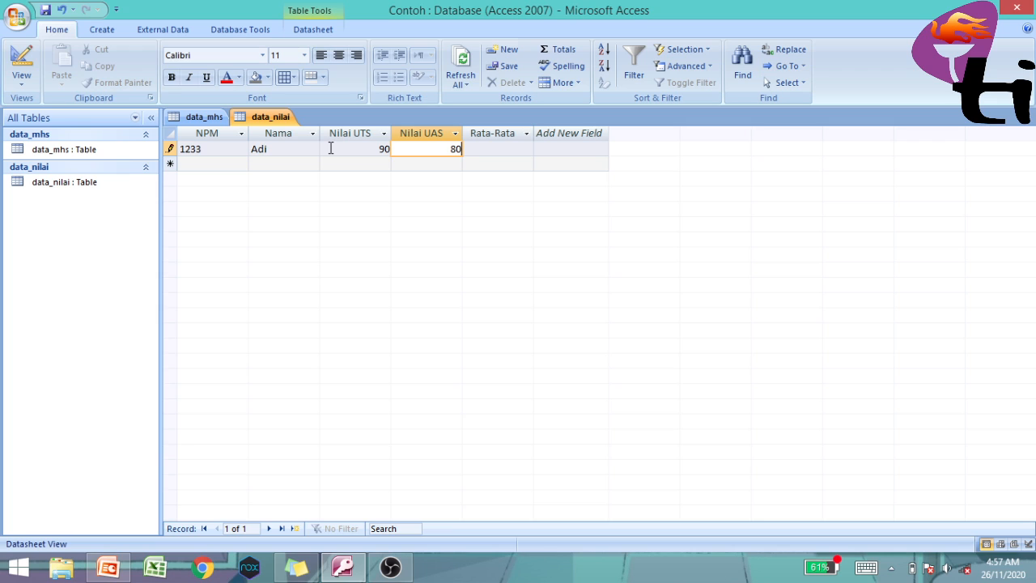
# - Enter the second data_nilai record with the second student's NPM and name, Nilai UTS 80 and Nilai UAS 85
pyautogui.hotkey('shift', 'Tab')
pyautogui.hotkey('shift', 'Tab')
pyautogui.hotkey('shift', 'Tab')
pyautogui.press('Down')
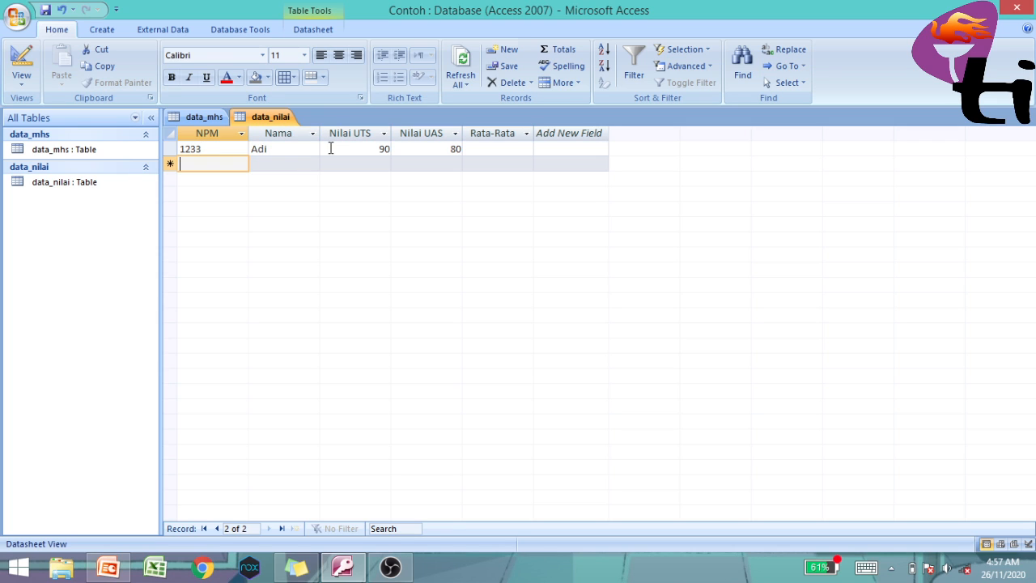
pyautogui.write('233')
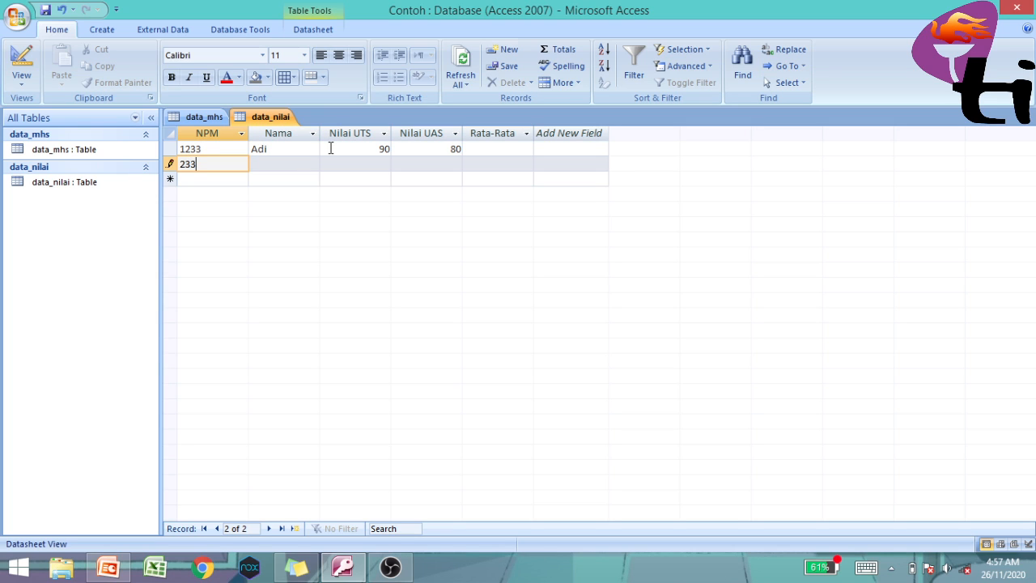
pyautogui.write('44')
pyautogui.press('Tab')
pyautogui.write('B')
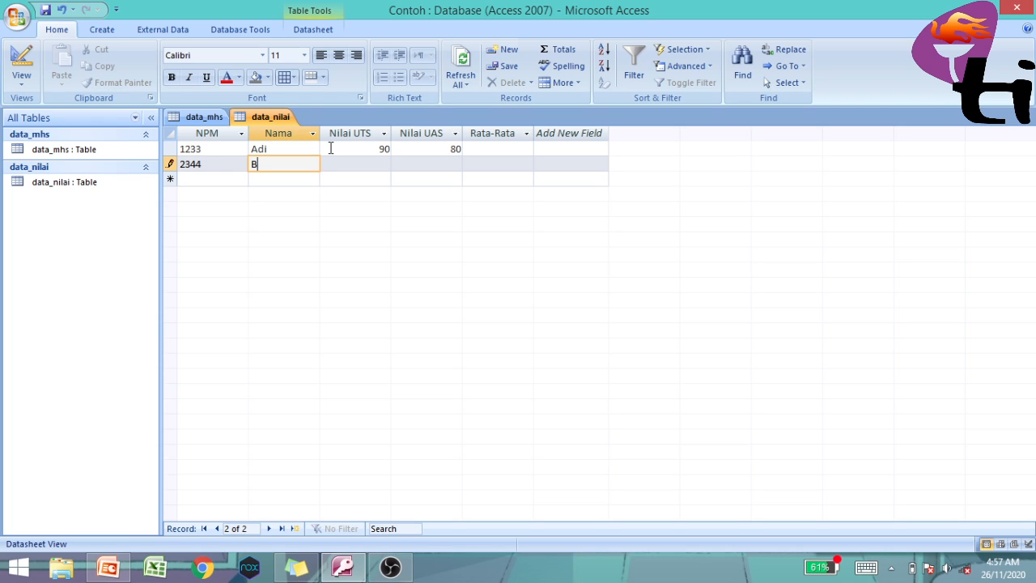
pyautogui.write('ella')
pyautogui.press('Tab')
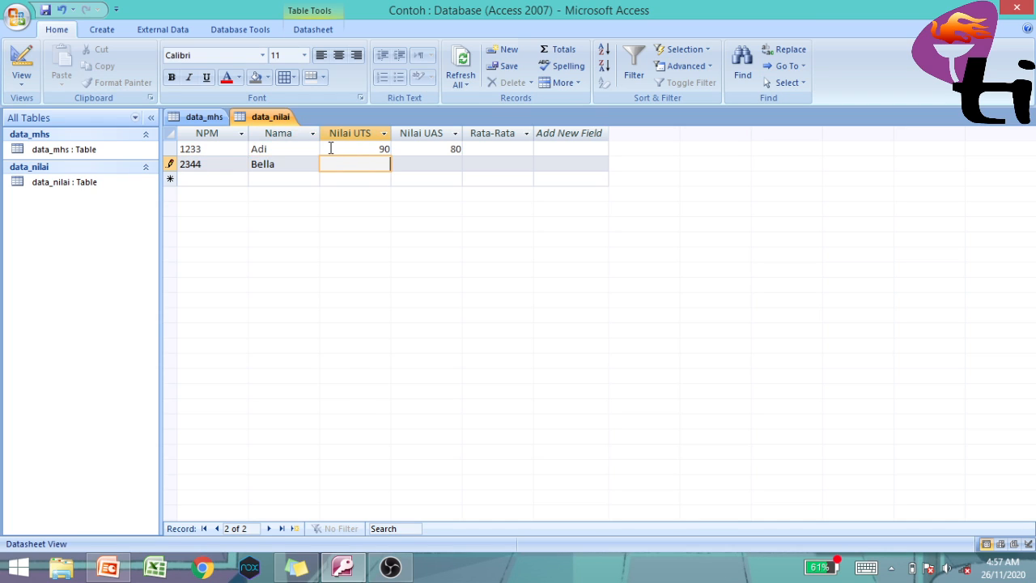
pyautogui.write('80')
pyautogui.press('Tab')
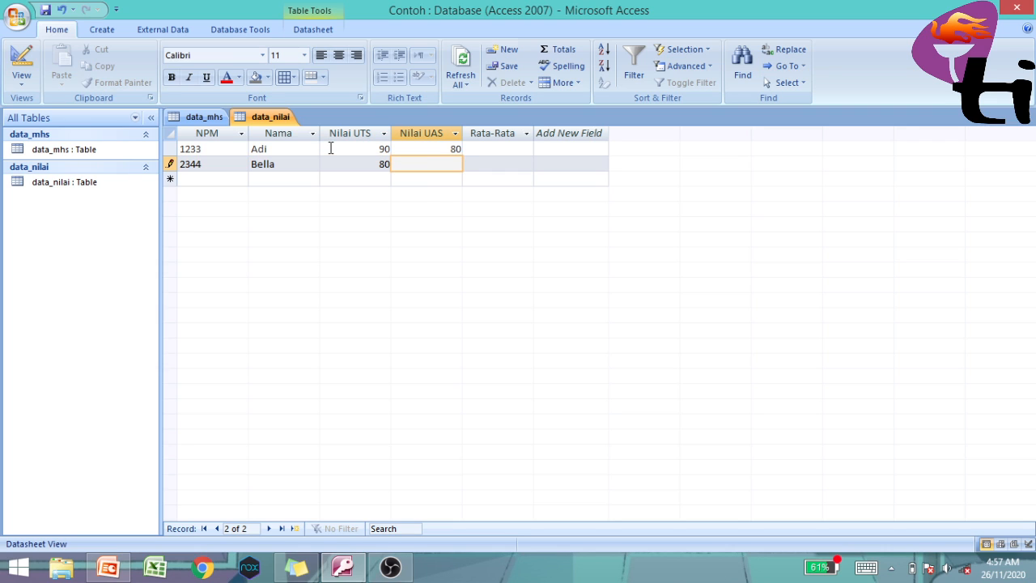
pyautogui.write('85')
# - Enter the third data_nilai record with the third student's NPM and name, Nilai UTS 75 and Nilai UAS 90
pyautogui.press('Down')
pyautogui.press('Left')
pyautogui.press('Left')
pyautogui.press('Left')
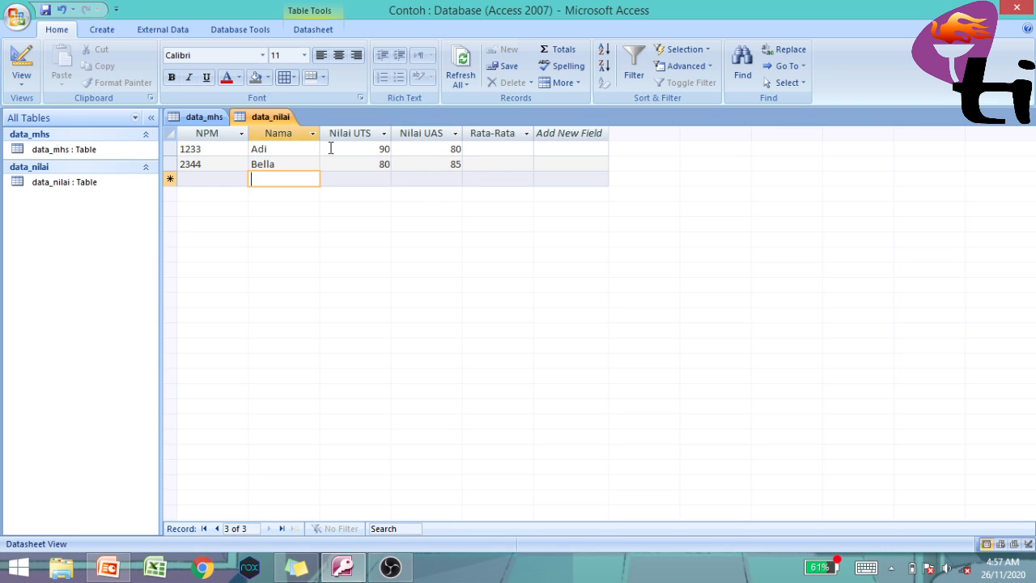
pyautogui.write('3455')
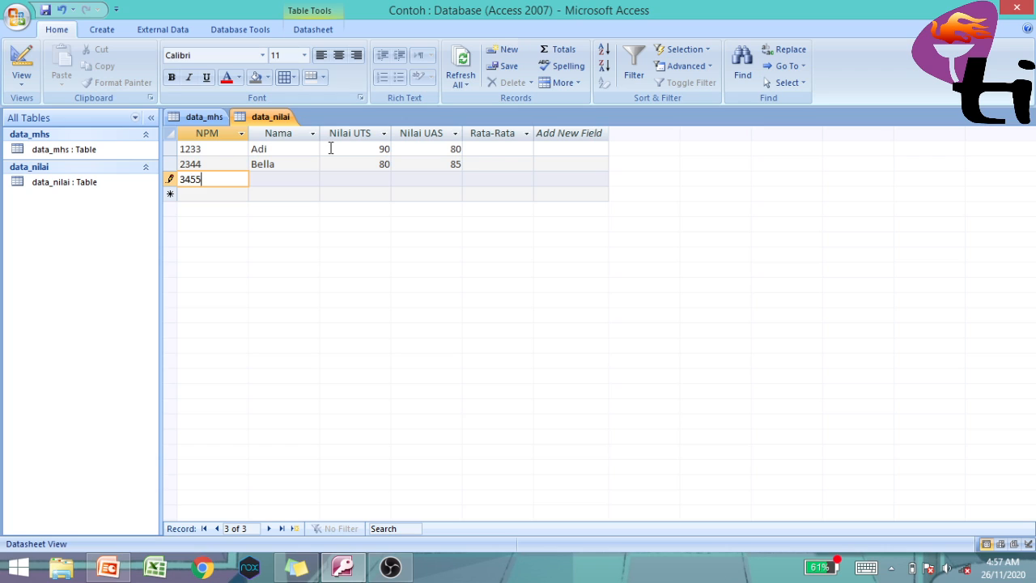
pyautogui.press('Tab')
pyautogui.write('Can')
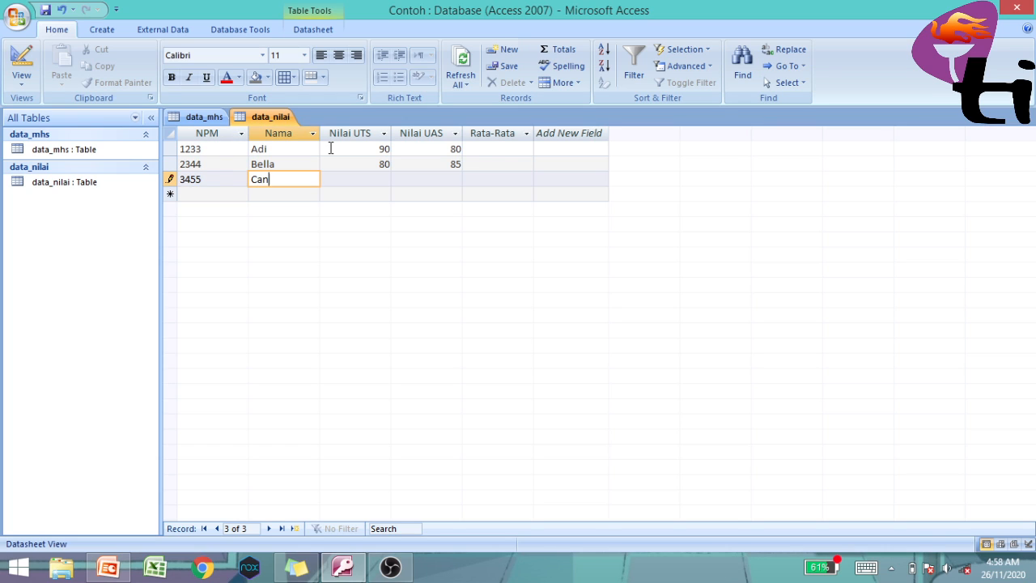
pyautogui.write('dra')
pyautogui.press('Tab')
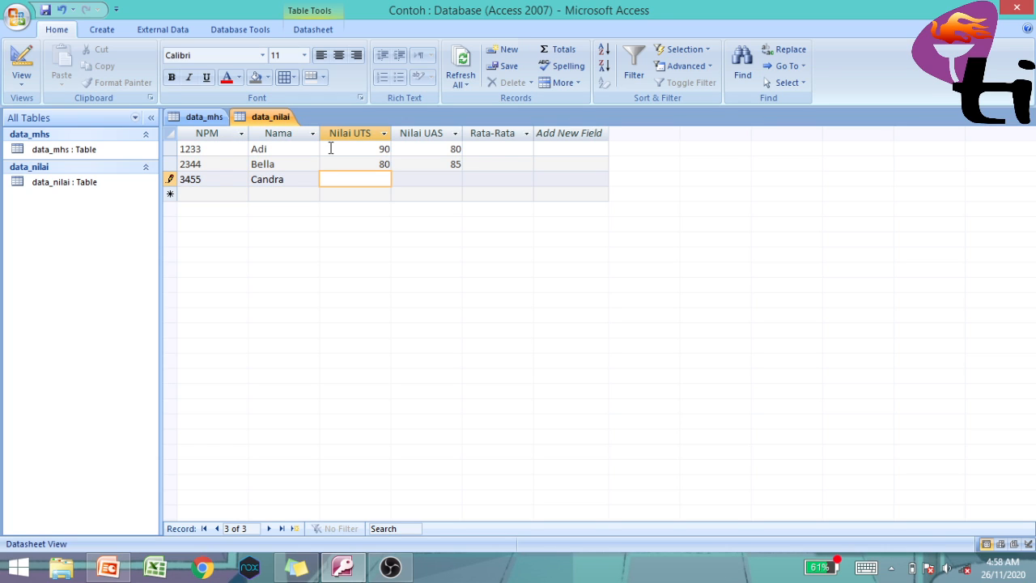
pyautogui.write('75')
pyautogui.press('Tab')
pyautogui.write('90')
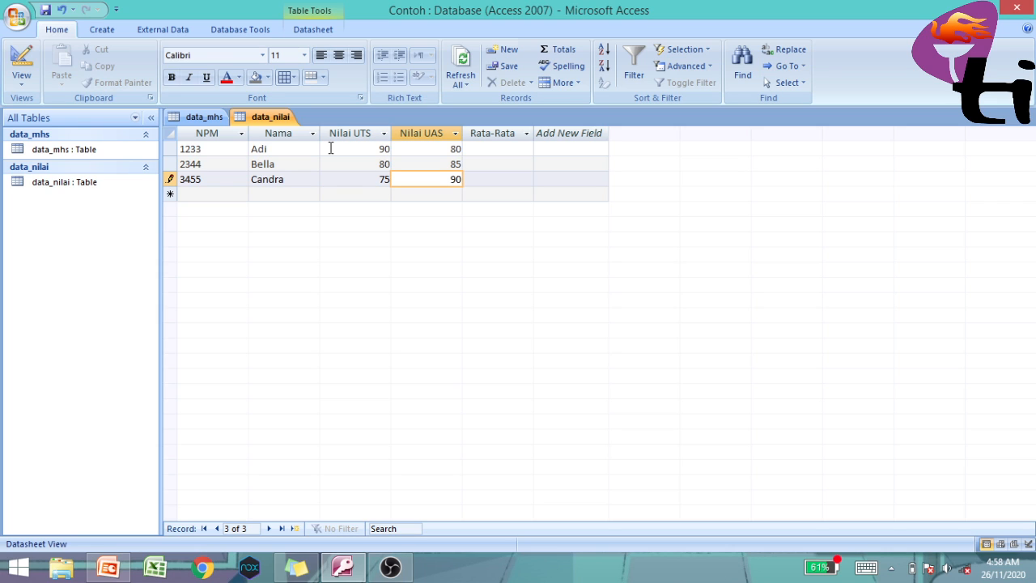
pyautogui.click(498, 148)
pyautogui.click(502, 179)
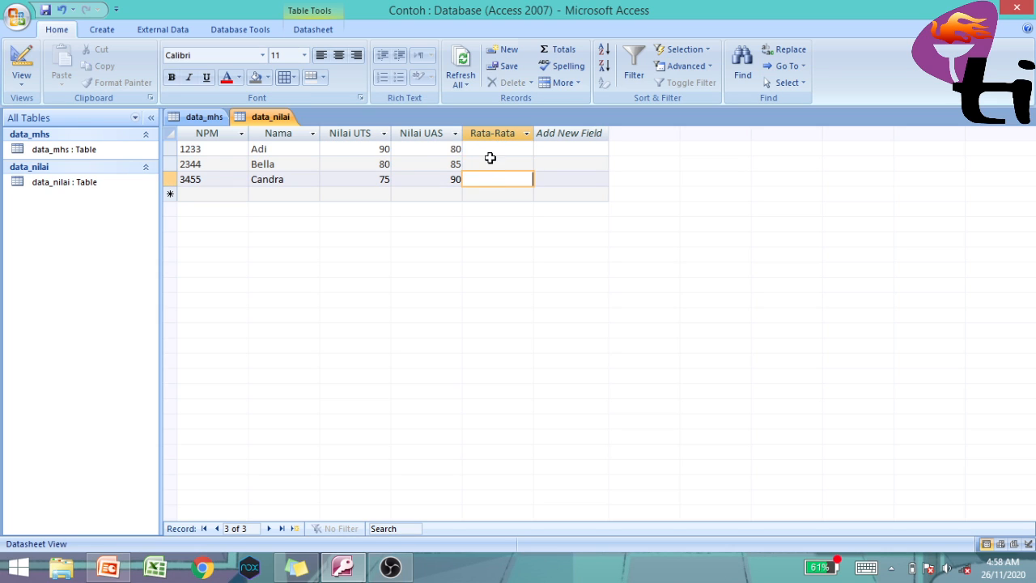
pyautogui.click(491, 162)
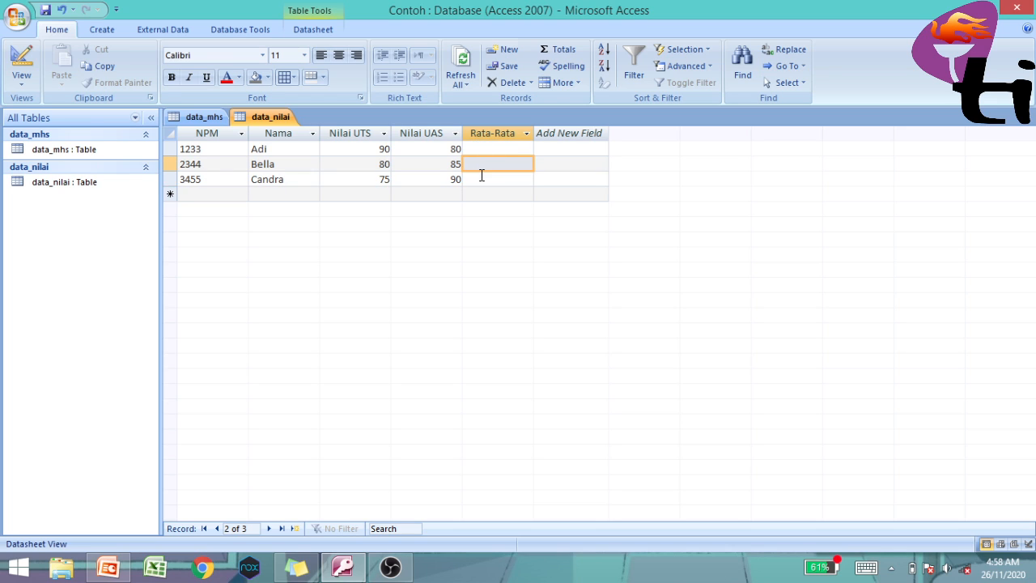
pyautogui.click(481, 176)
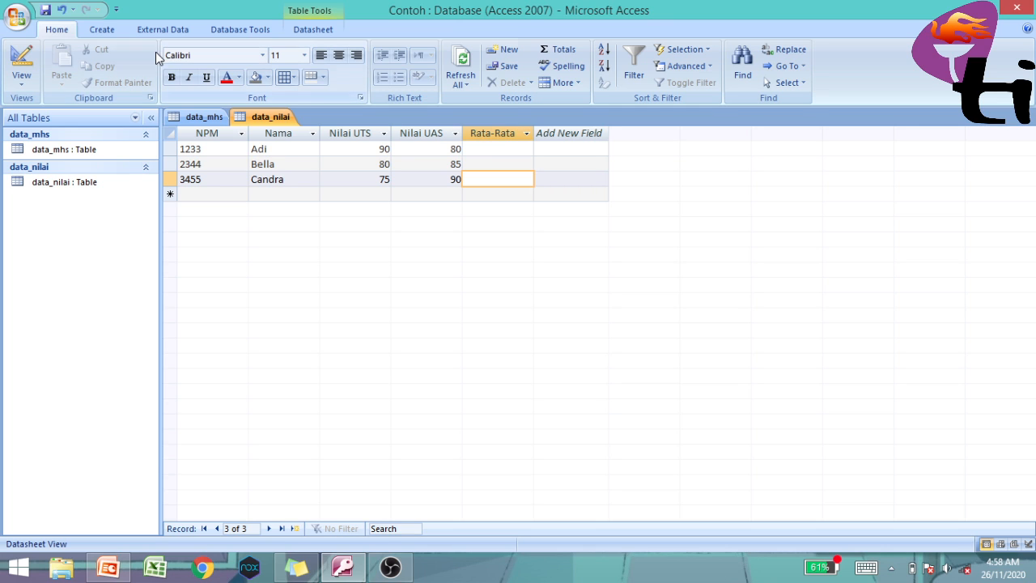
# - Create a new query in Design View and add the data_mhs and data_nilai tables to it
pyautogui.click(102, 30)
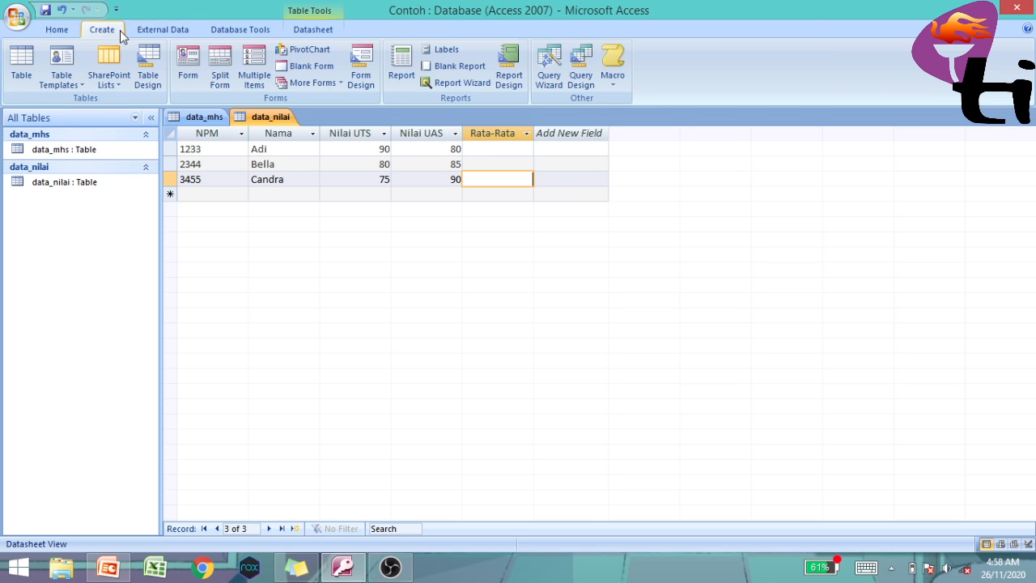
pyautogui.click(577, 81)
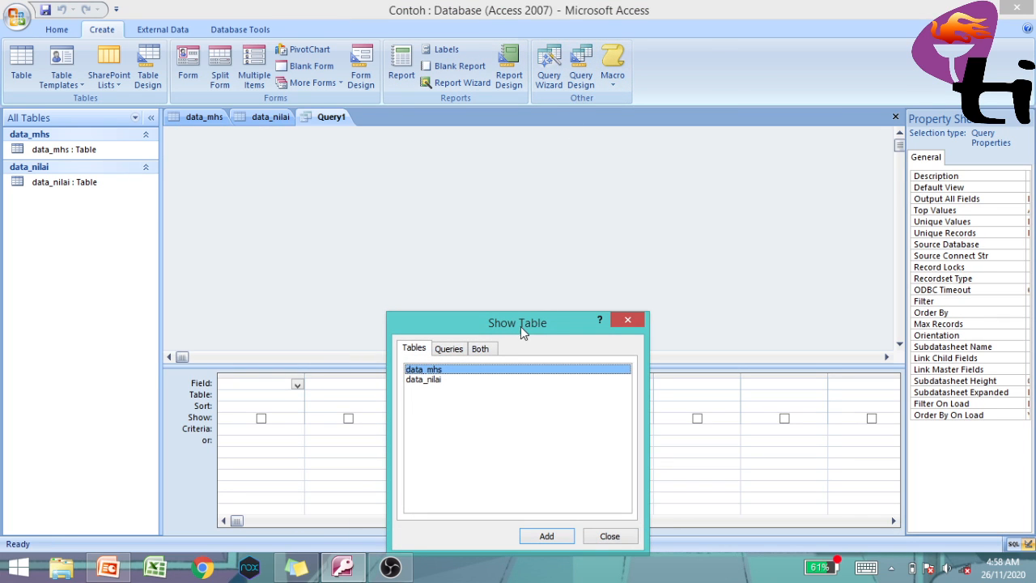
pyautogui.moveTo(520, 325); pyautogui.dragTo(540, 141)
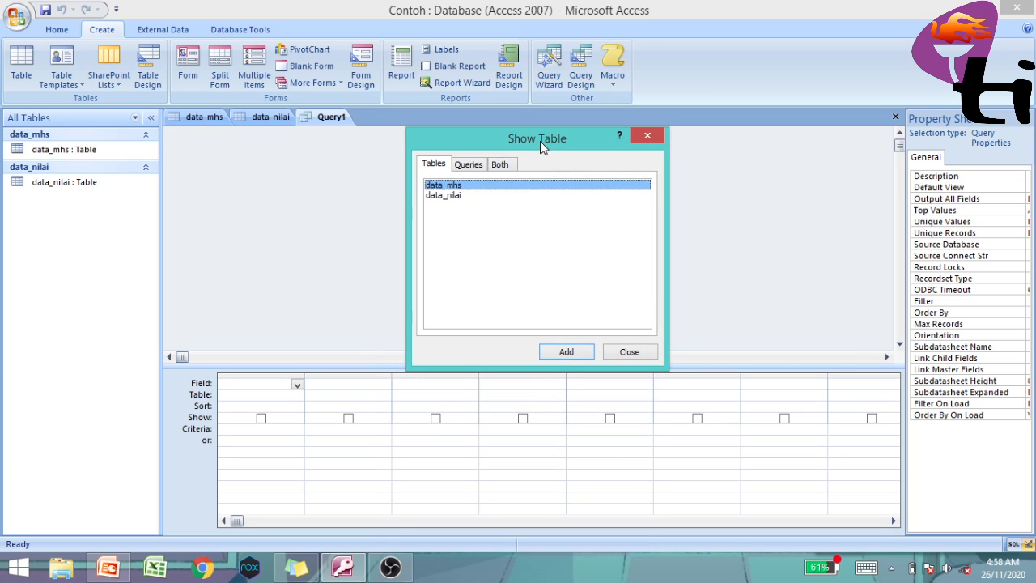
pyautogui.click(566, 352)
pyautogui.click(446, 195)
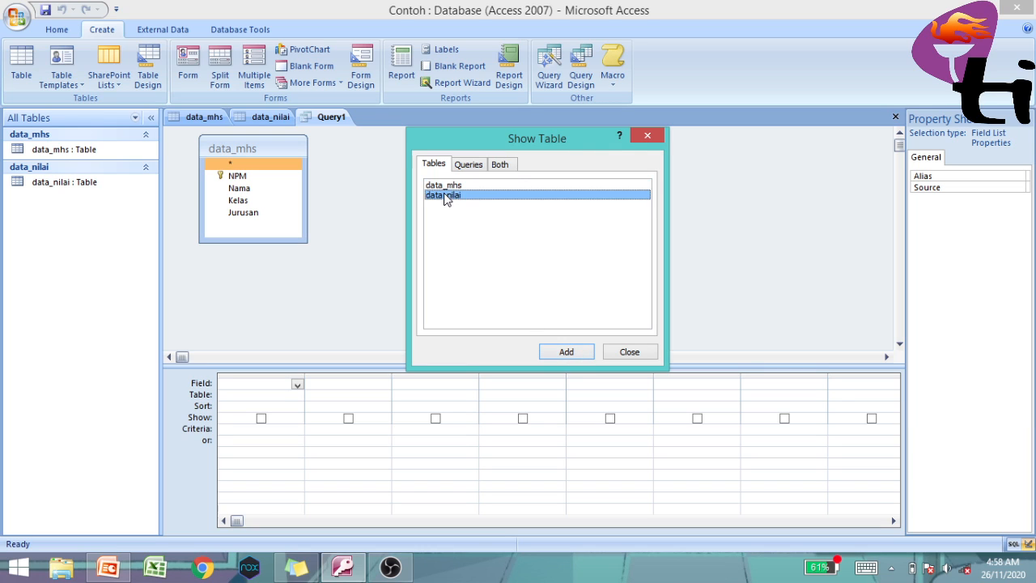
pyautogui.click(562, 353)
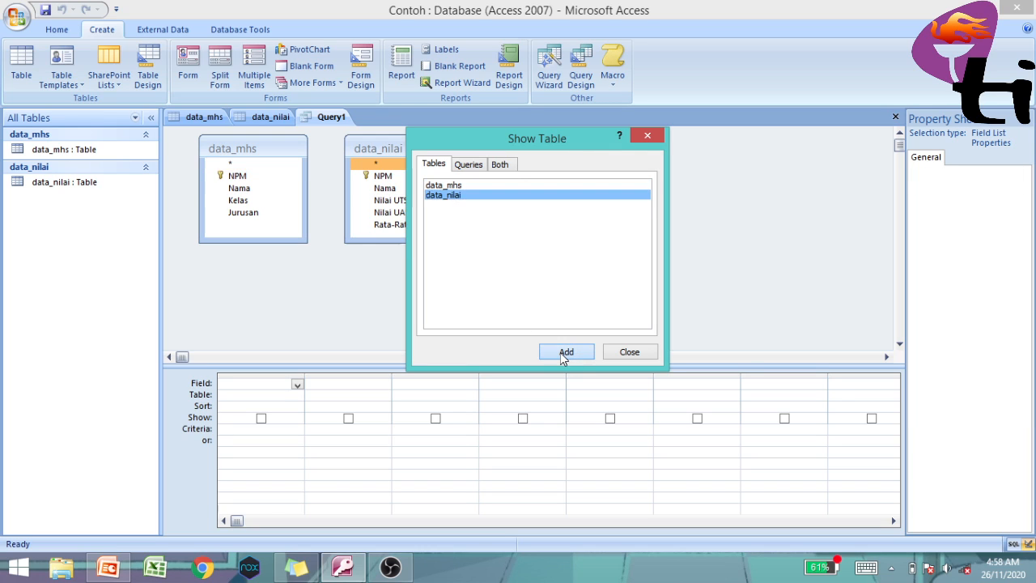
pyautogui.click(651, 351)
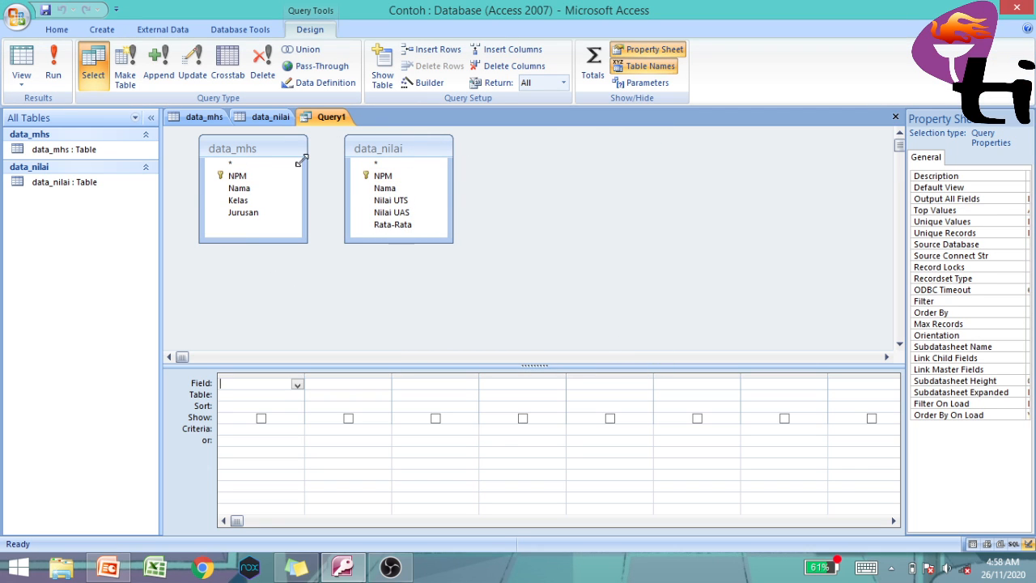
# - Join data_mhs to data_nilai in the query on both the NPM and Nama fields
pyautogui.click(279, 175)
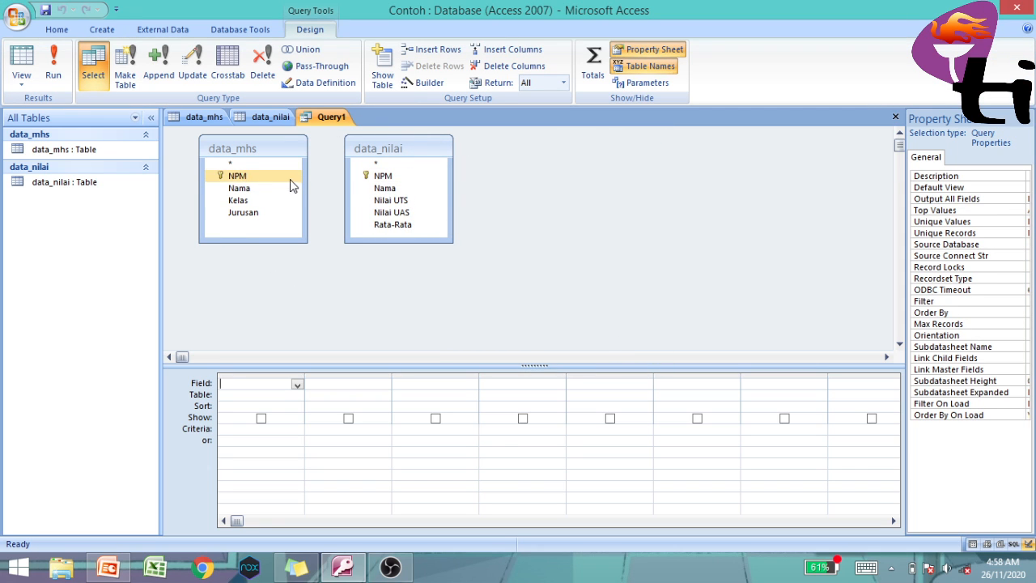
pyautogui.moveTo(277, 176); pyautogui.dragTo(377, 183)
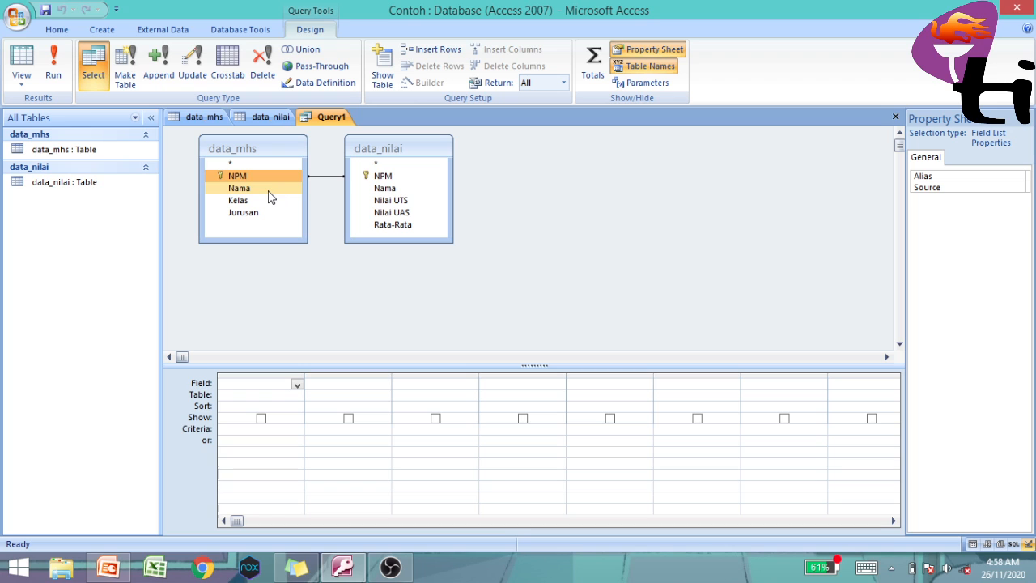
pyautogui.moveTo(270, 194); pyautogui.dragTo(381, 189)
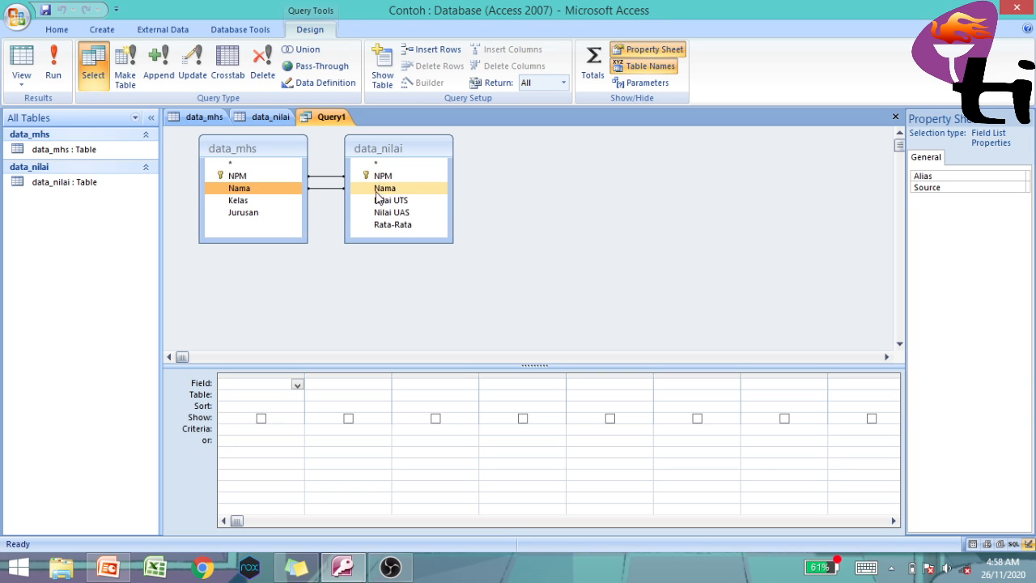
pyautogui.click(363, 276)
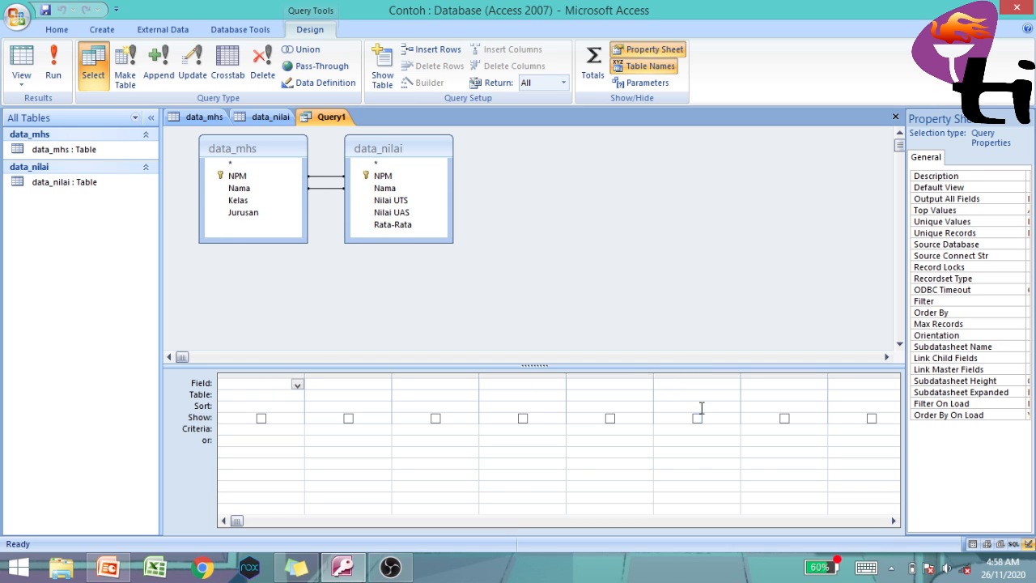
# - Add the NPM, Nama and Kelas fields from data_mhs to the first three query columns
pyautogui.click(297, 385)
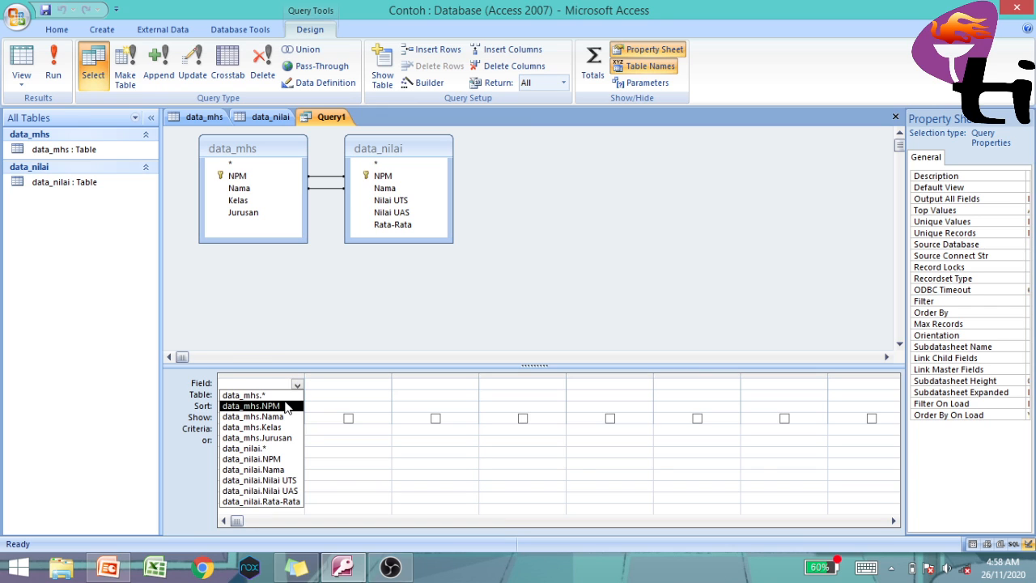
pyautogui.click(287, 405)
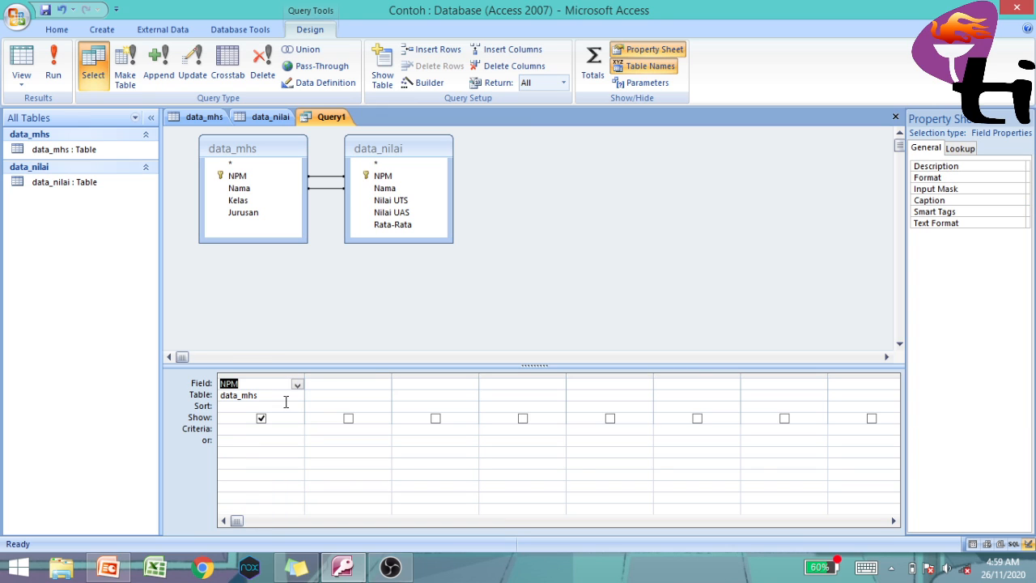
pyautogui.click(384, 386)
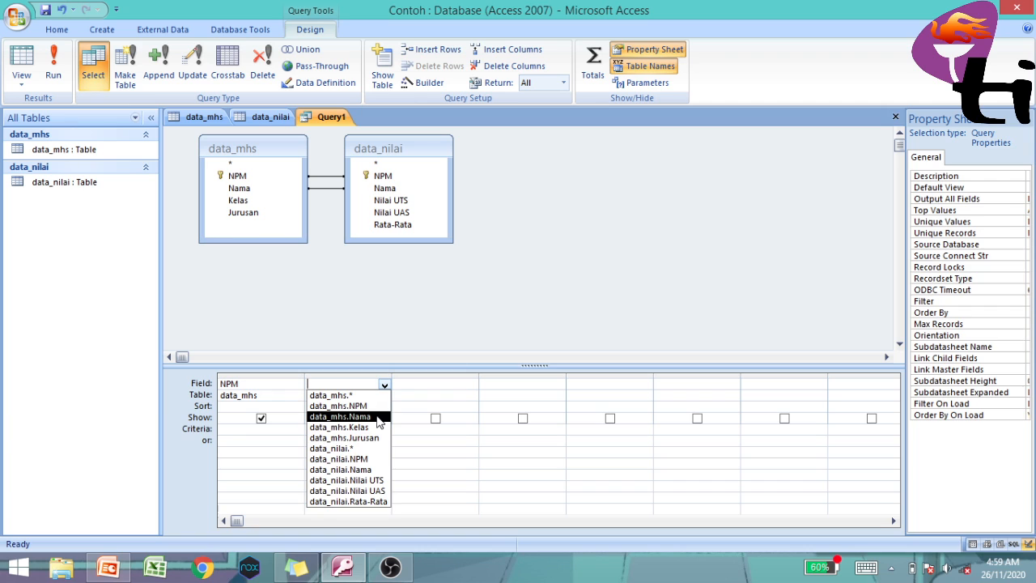
pyautogui.click(377, 417)
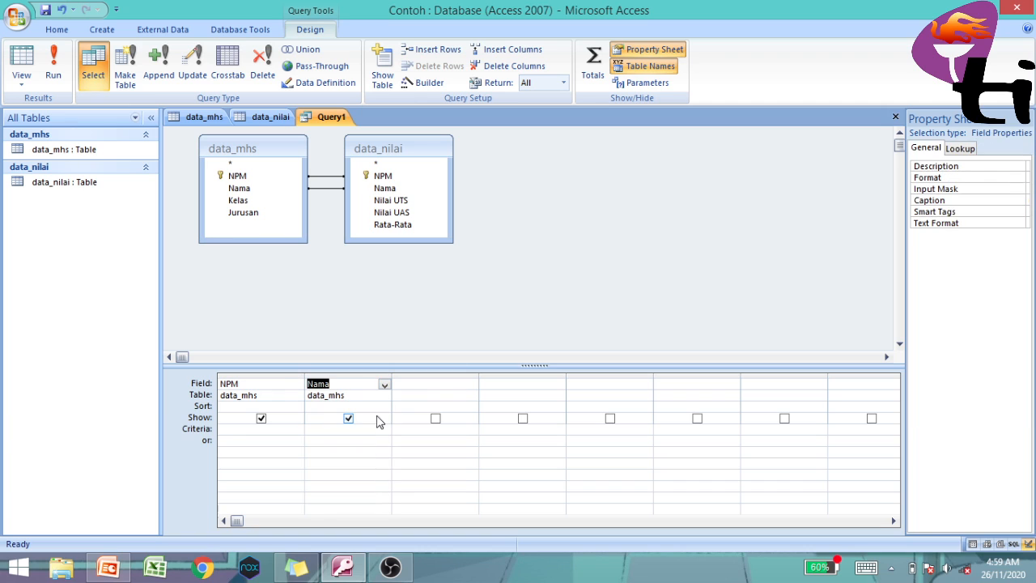
pyautogui.click(474, 384)
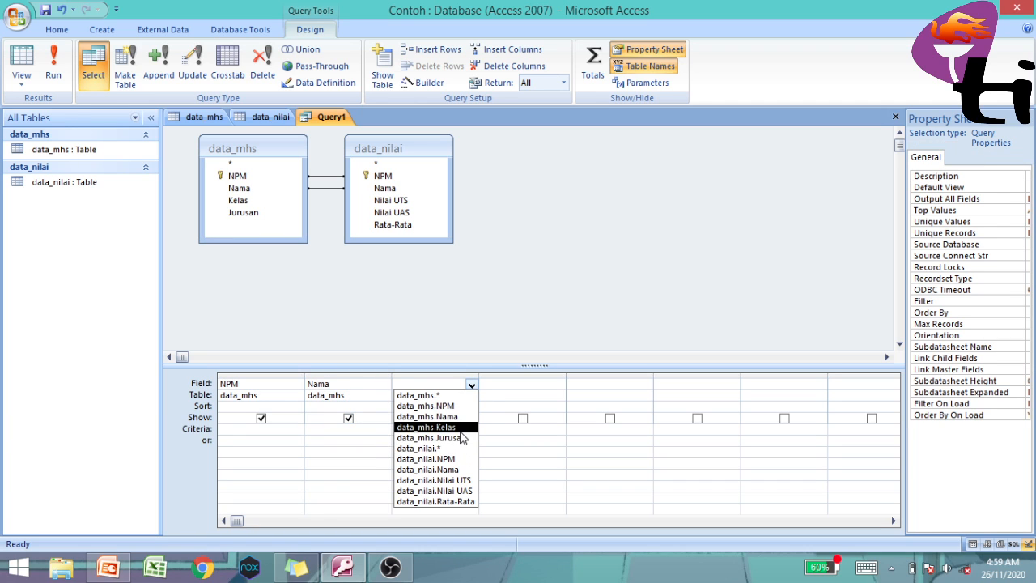
pyautogui.click(458, 429)
# - Add the Nilai UTS, Nilai UAS and Rata-Rata fields from data_nilai to the next three query columns
pyautogui.click(555, 393)
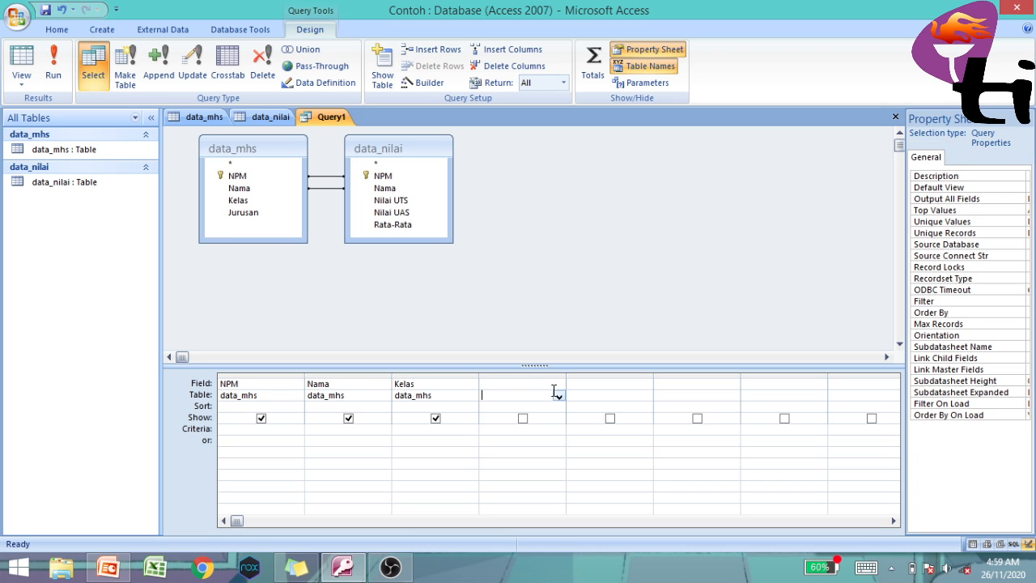
pyautogui.click(556, 384)
pyautogui.click(559, 386)
pyautogui.click(560, 386)
pyautogui.click(559, 387)
pyautogui.click(558, 481)
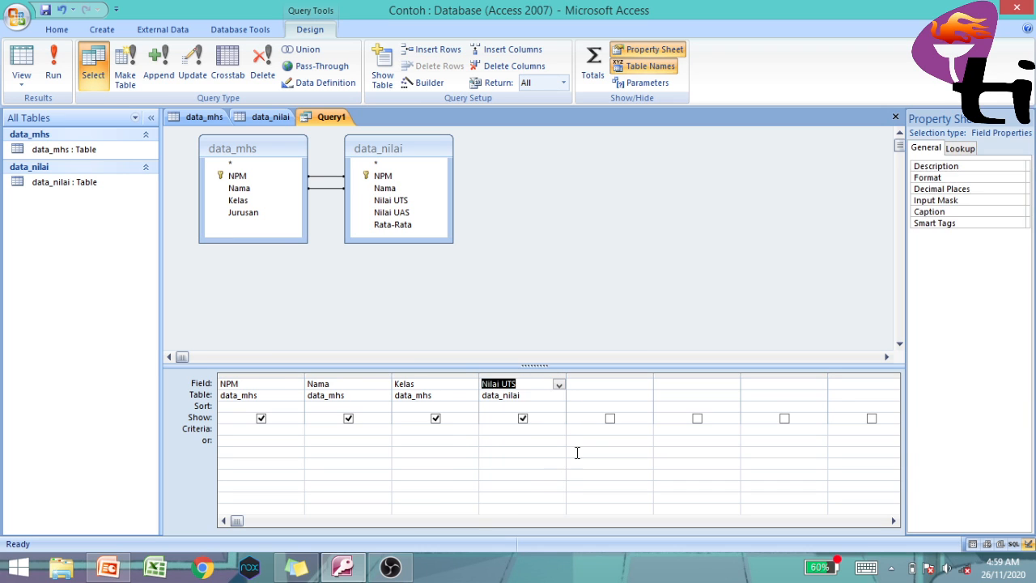
pyautogui.click(639, 384)
pyautogui.click(647, 386)
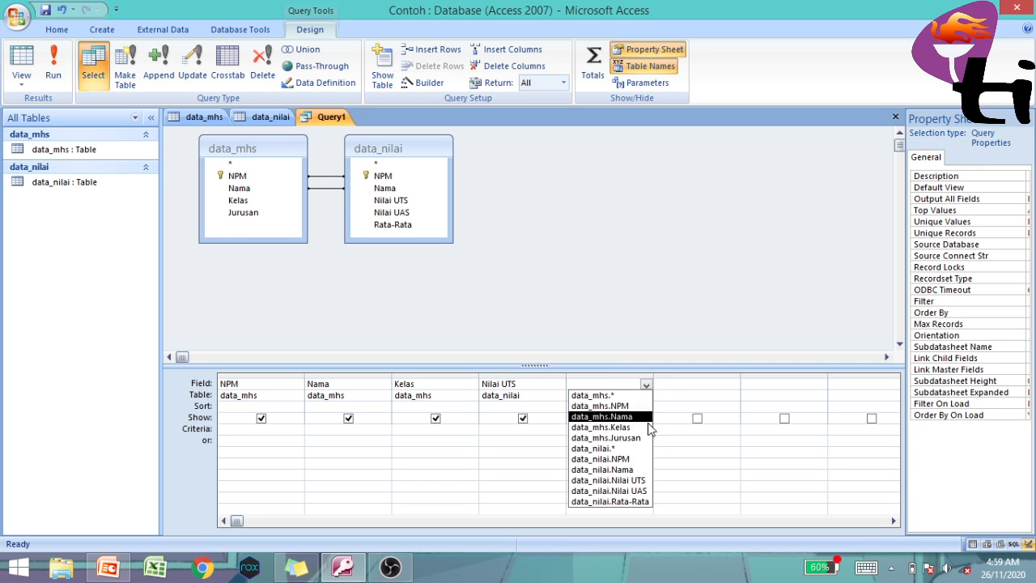
pyautogui.click(650, 492)
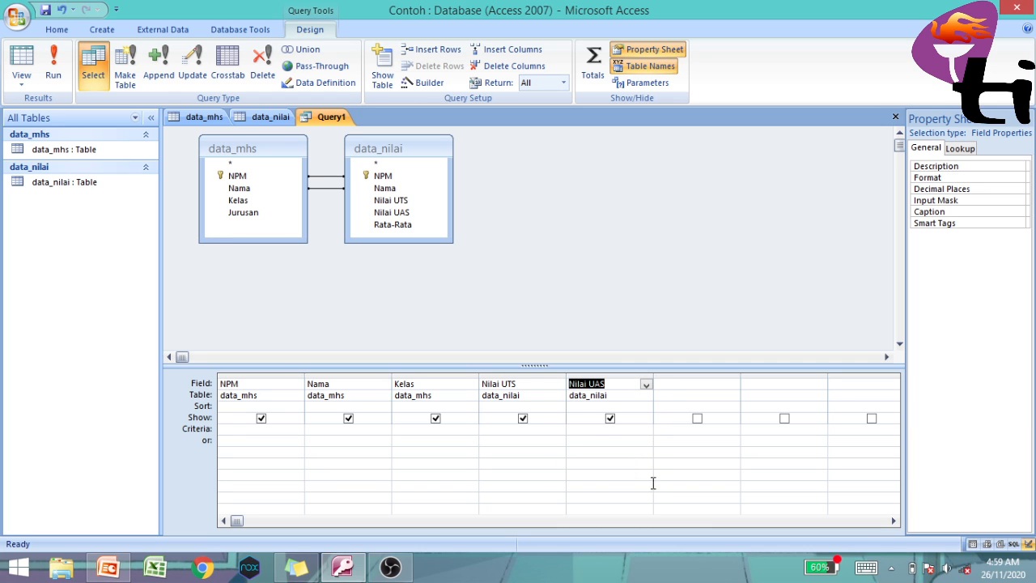
pyautogui.click(732, 386)
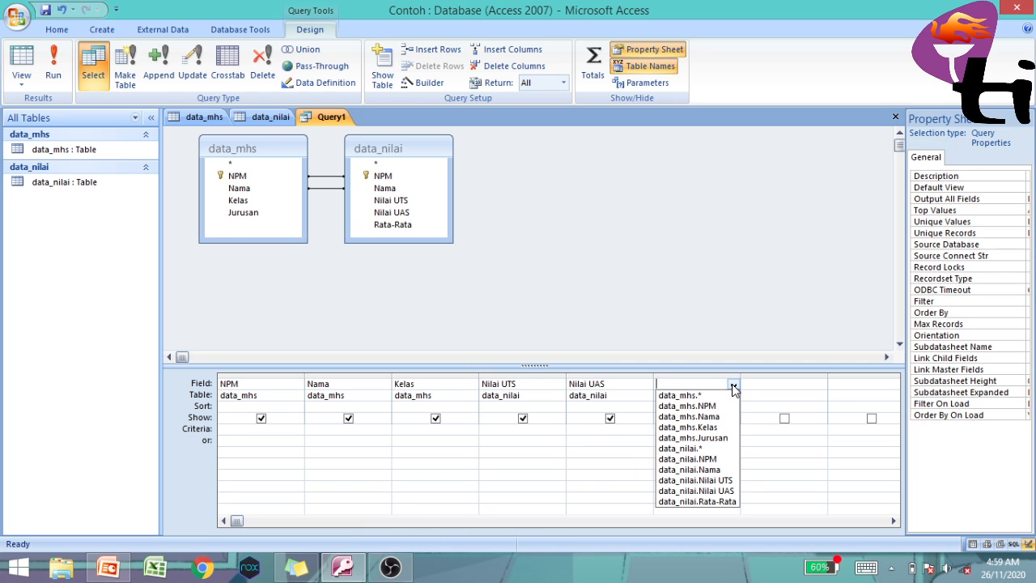
pyautogui.click(736, 502)
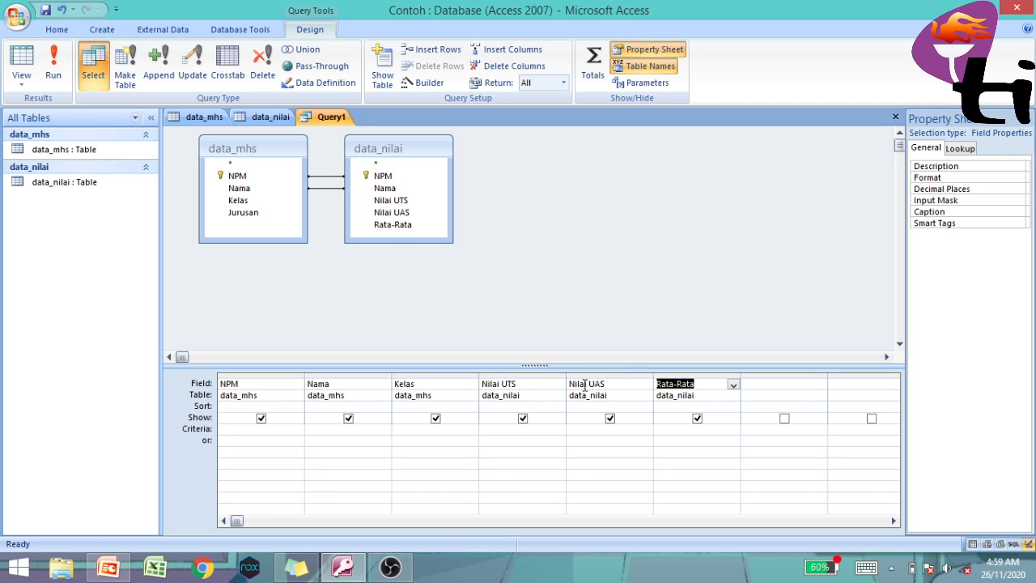
# - Turn the Rata-Rata column into the calculated field Rata-Rata:([Nilai UTS]+[Nilai UAS])/2 and run the query
pyautogui.click(703, 387)
pyautogui.write(':(')
pyautogui.write('[Nilai ')
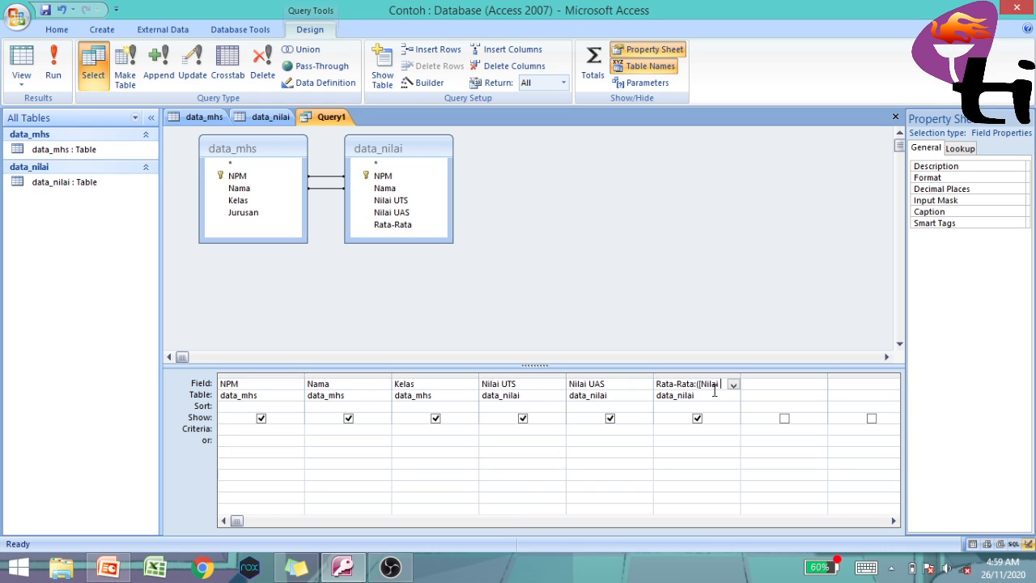
pyautogui.write('UT')
pyautogui.write('Ni')
pyautogui.write('lai UAS])/')
pyautogui.write('2')
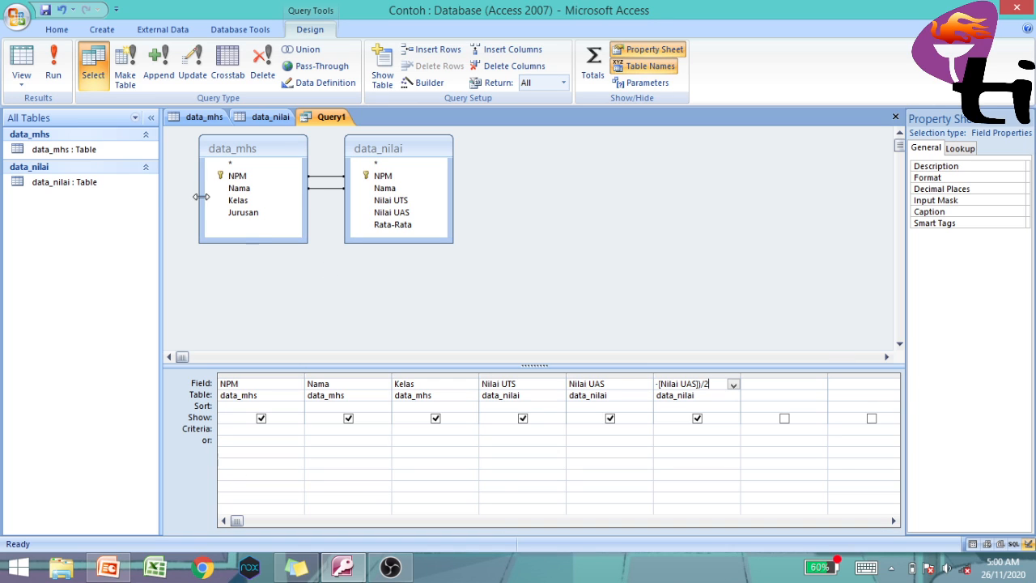
pyautogui.click(53, 77)
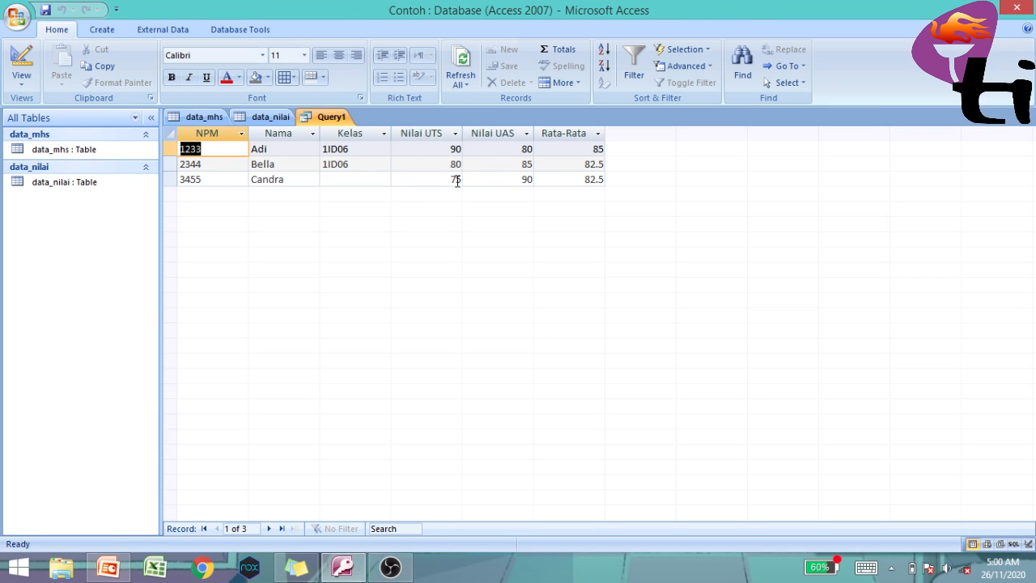
# - Check the third record's Kelas and Nilai UTS cells in the query, compare with the data_nilai table, and refresh the query results
pyautogui.click(377, 181)
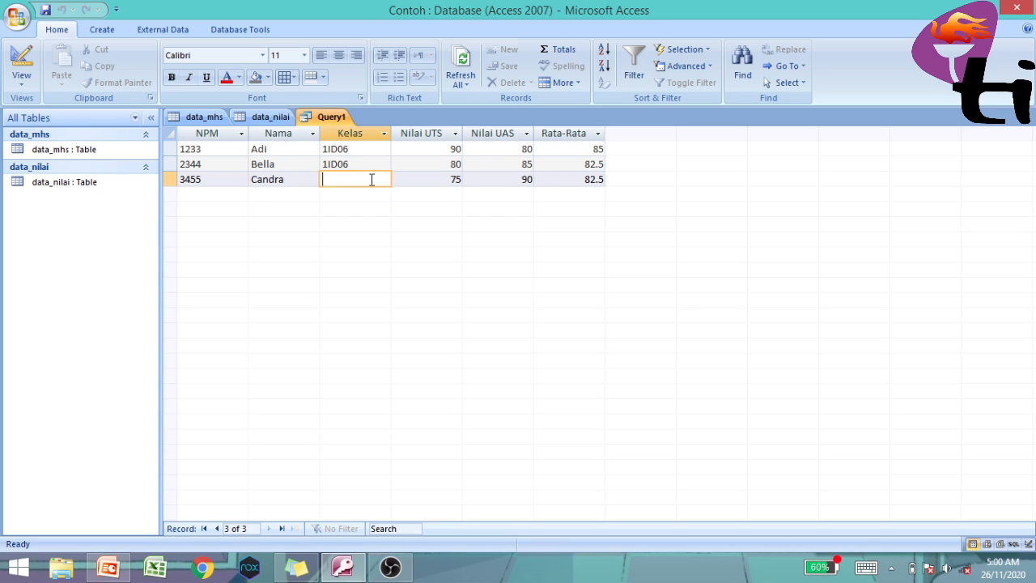
pyautogui.click(271, 117)
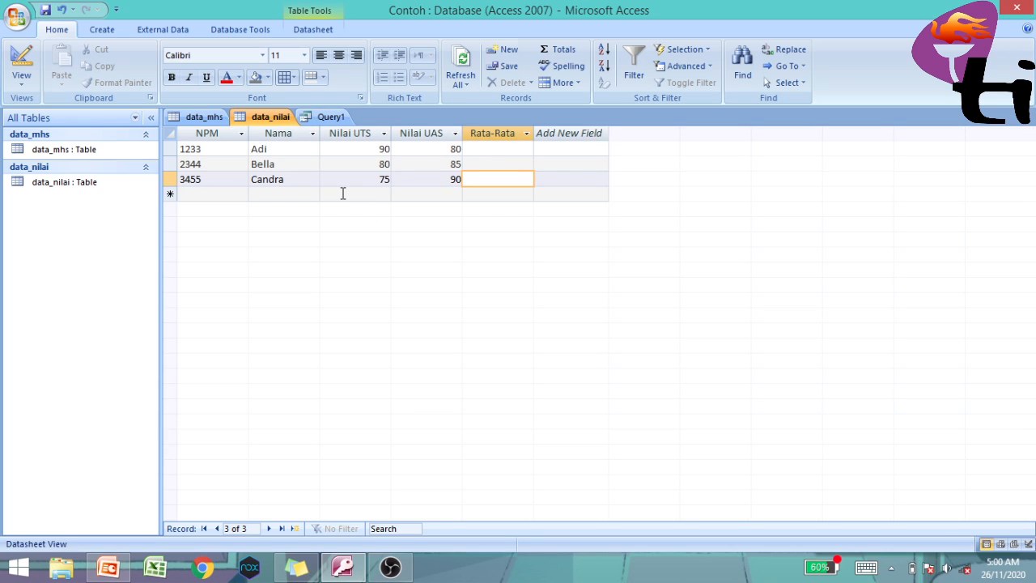
pyautogui.click(240, 194)
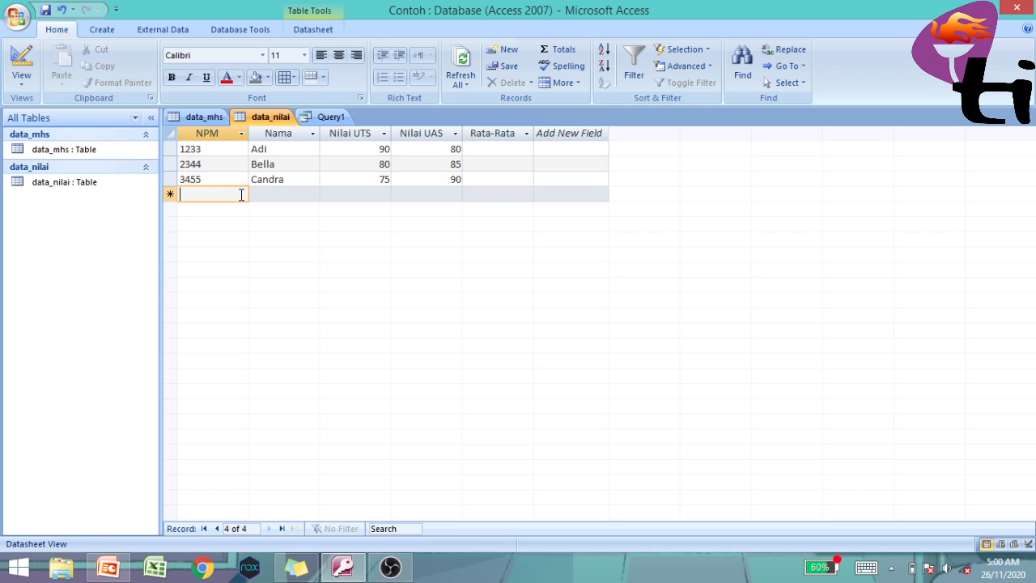
pyautogui.click(324, 117)
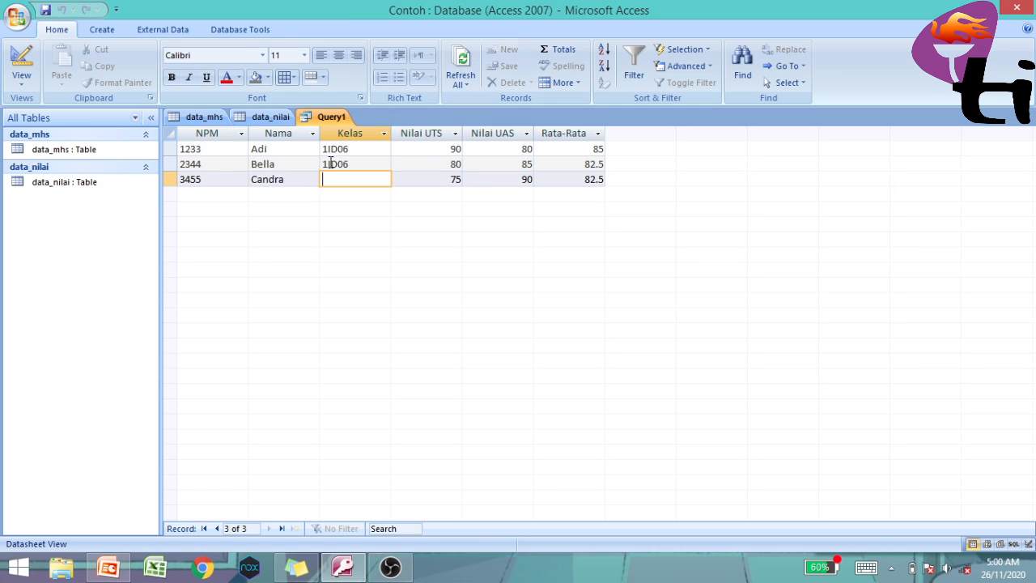
pyautogui.click(461, 63)
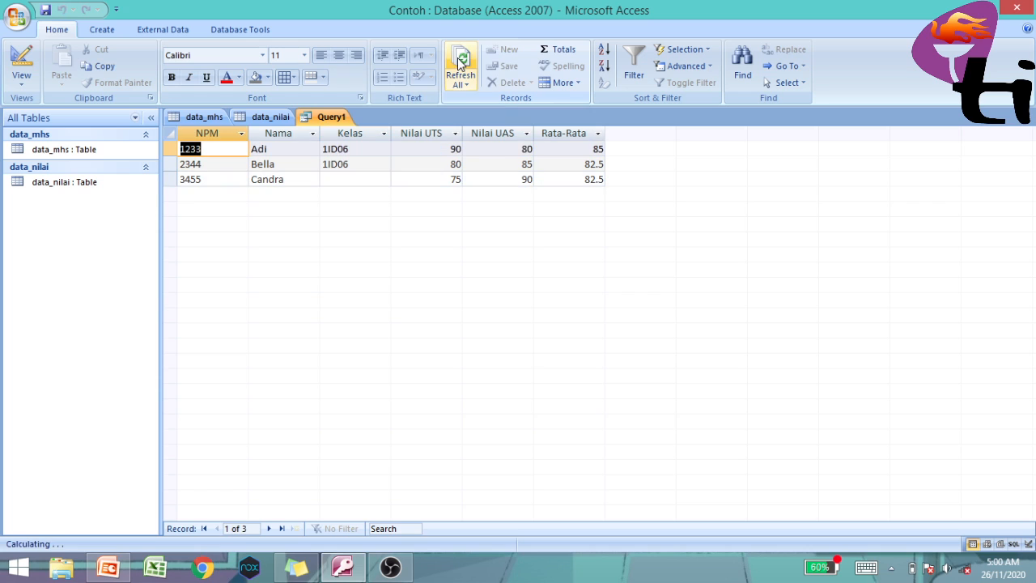
pyautogui.click(375, 183)
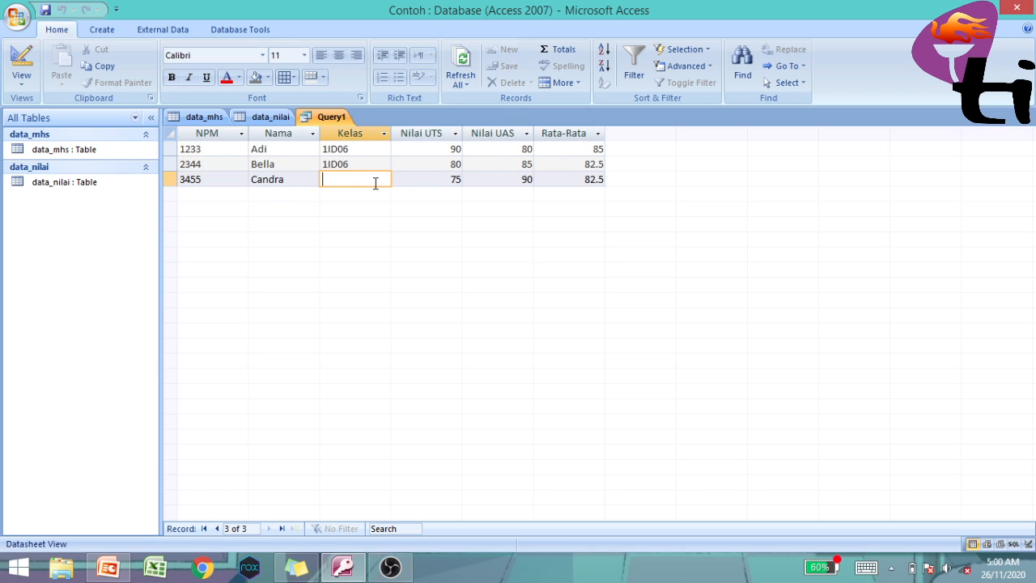
pyautogui.click(426, 180)
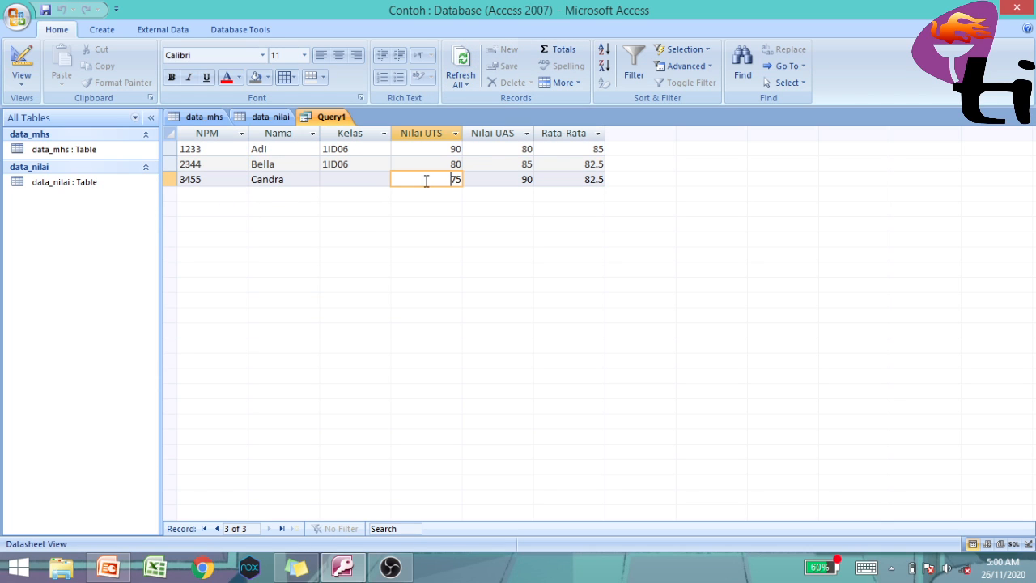
pyautogui.click(463, 57)
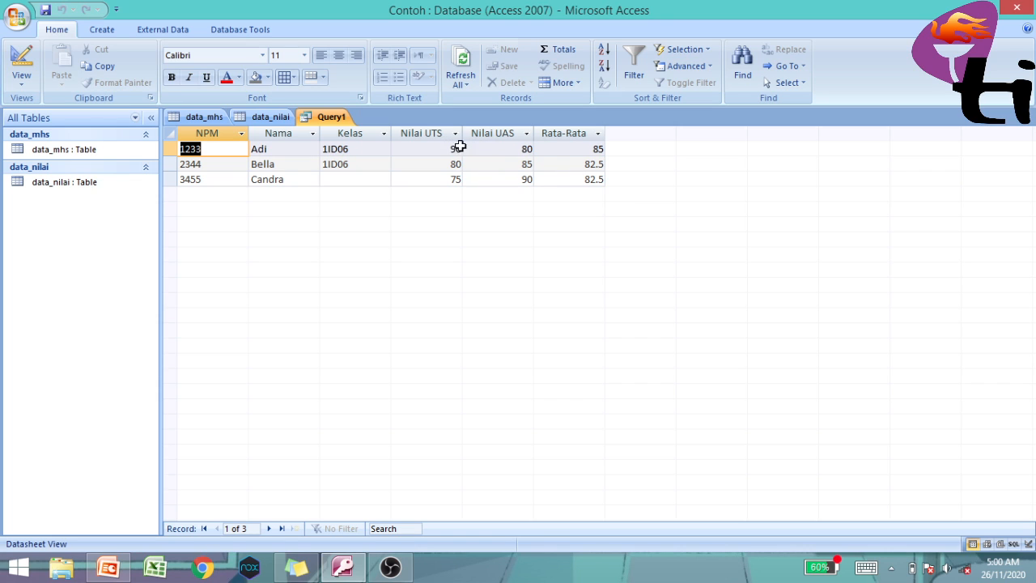
# - Examine the calculated Rata-Rata value of each student record in the query results
pyautogui.click(565, 149)
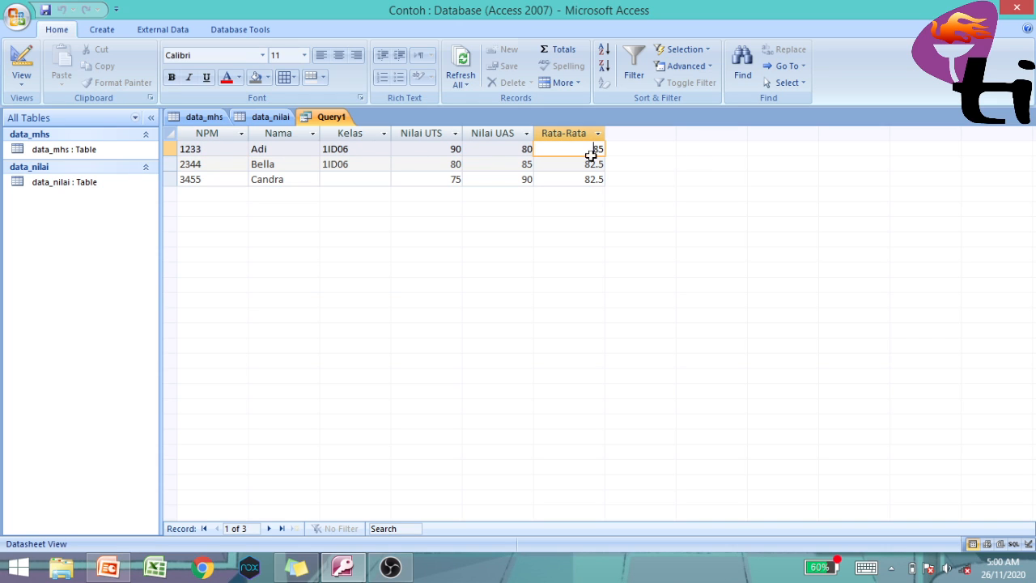
pyautogui.click(546, 153)
pyautogui.click(549, 163)
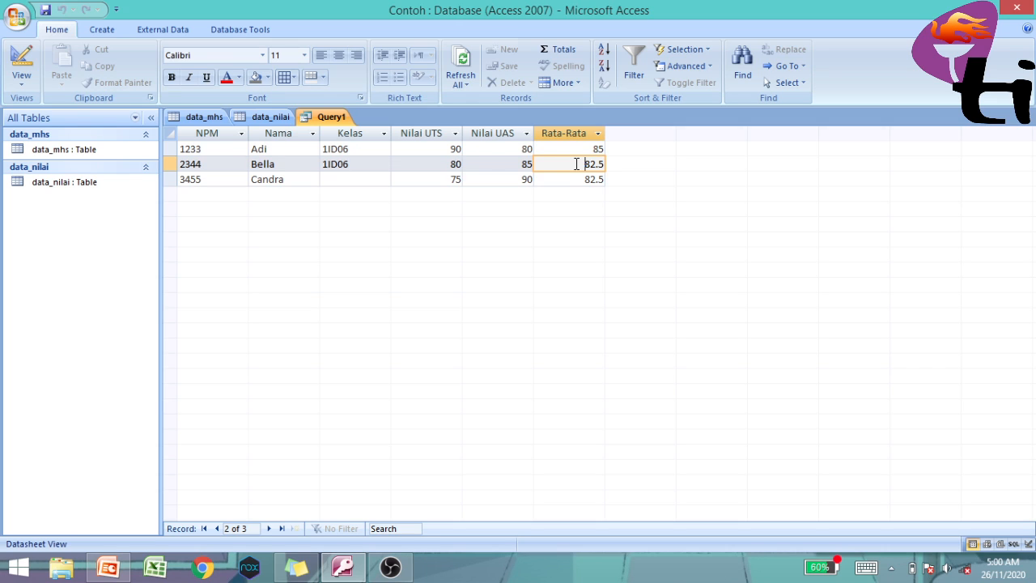
pyautogui.click(577, 179)
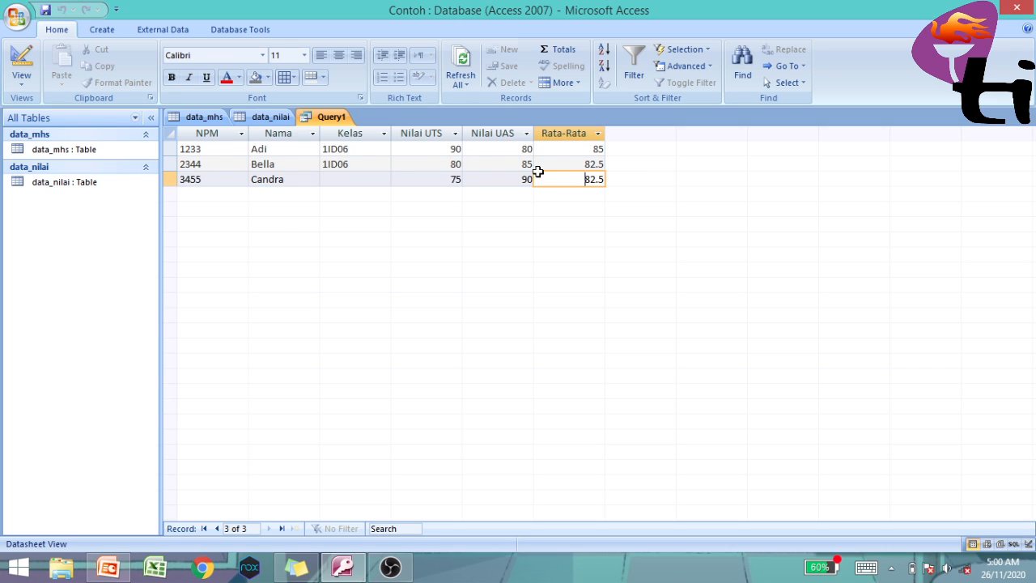